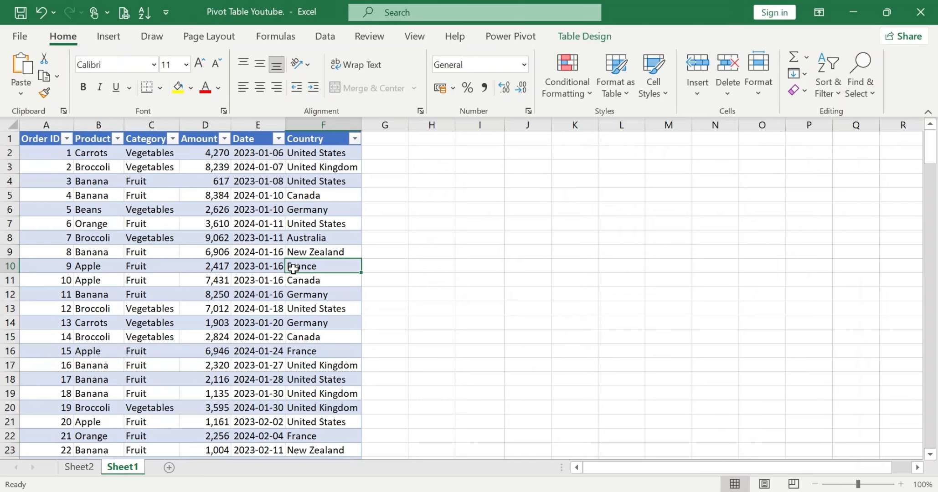
left_click(645, 491)
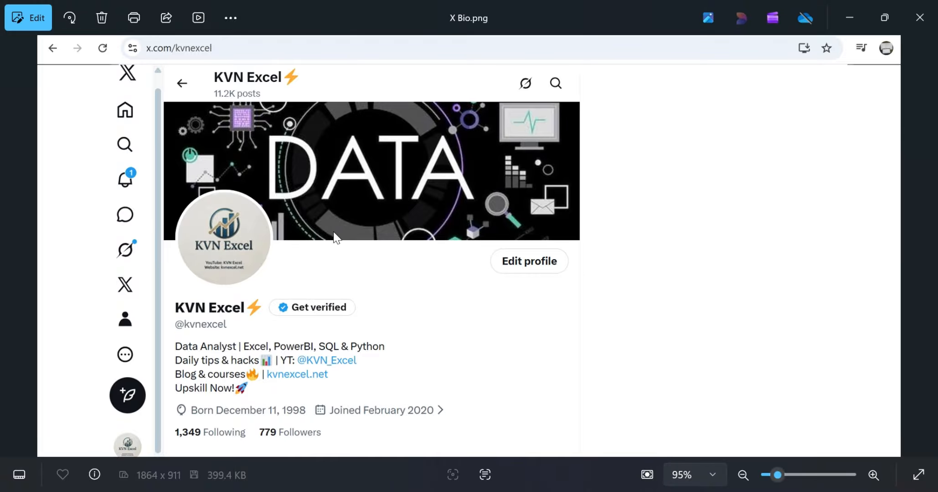
left_click(848, 17)
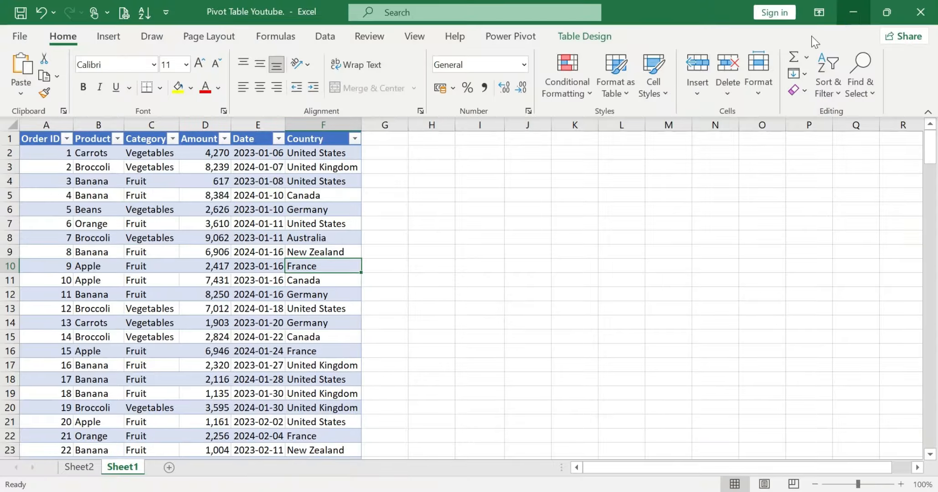
left_click(225, 295)
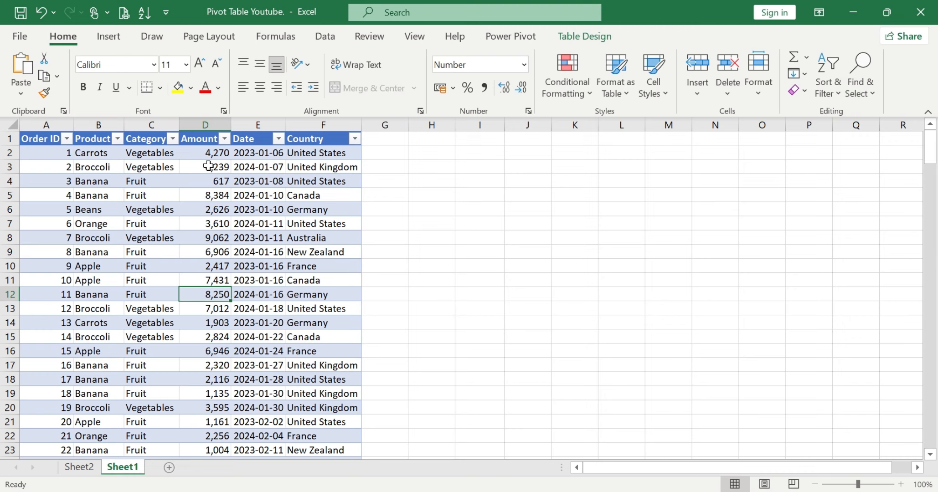
Build the empty PivotTable on Sheet2 with Product as the row field and the sum of Amount as the values
left_click(83, 473)
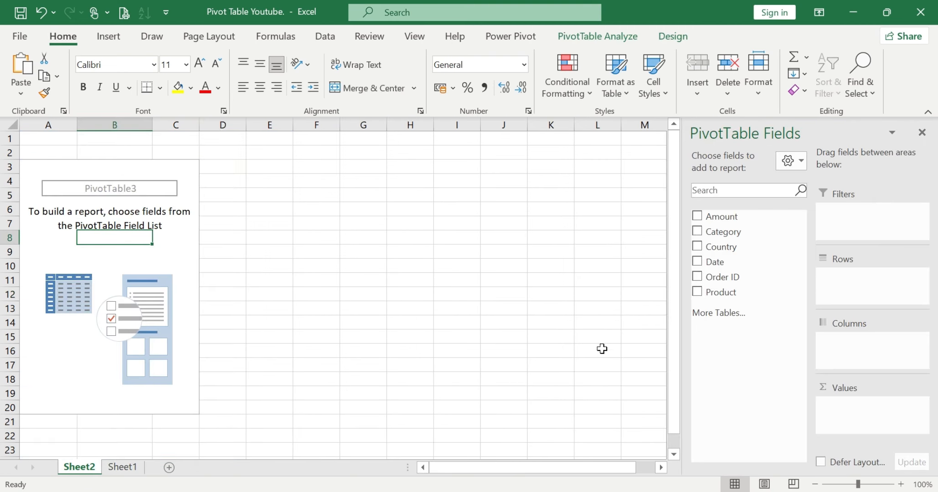
left_click_drag(733, 216, 843, 407)
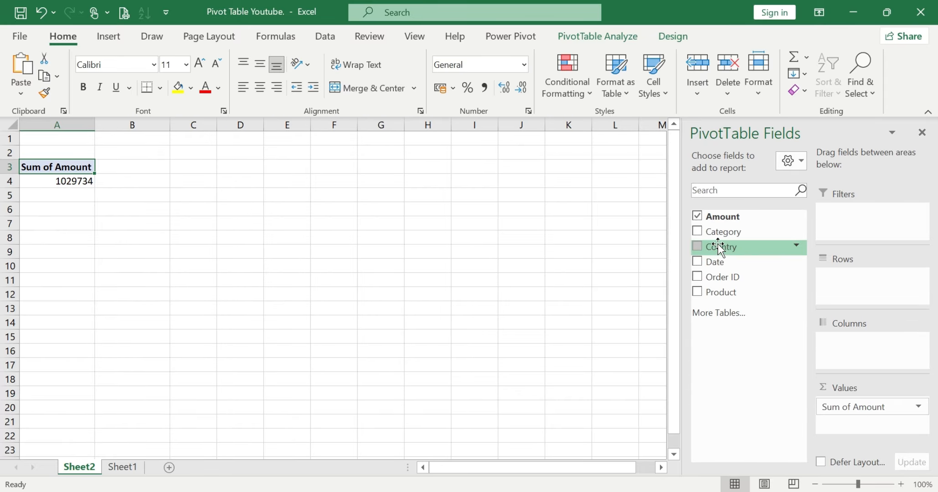
left_click_drag(720, 292, 852, 280)
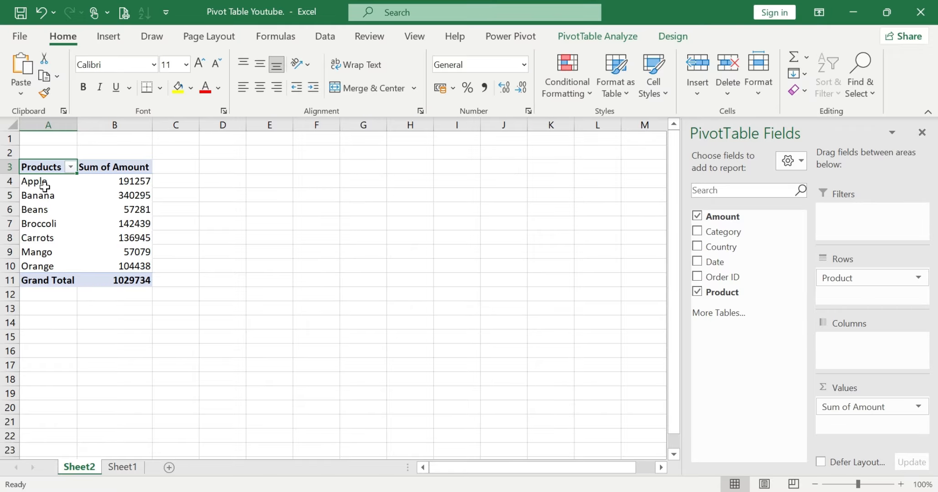
left_click(44, 184)
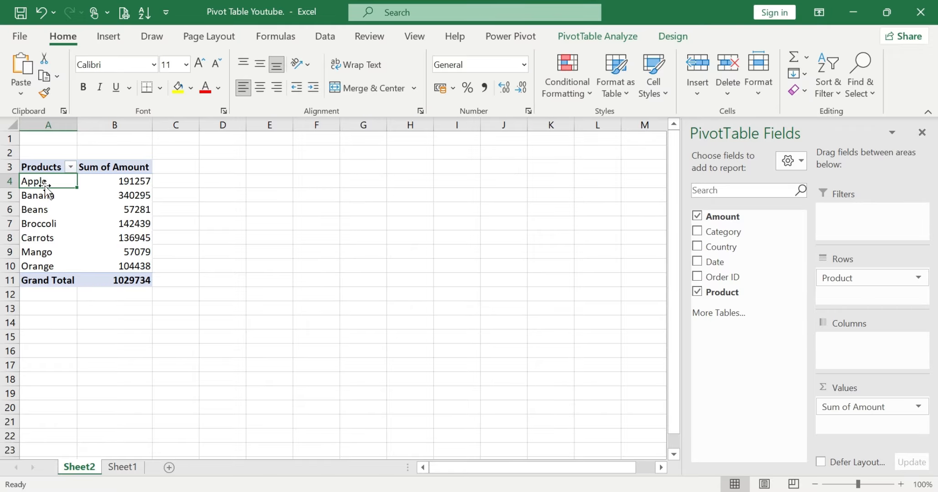
Check the Category column in the source data on Sheet1, and add Category below Product in the PivotTable's row fields
left_click(122, 467)
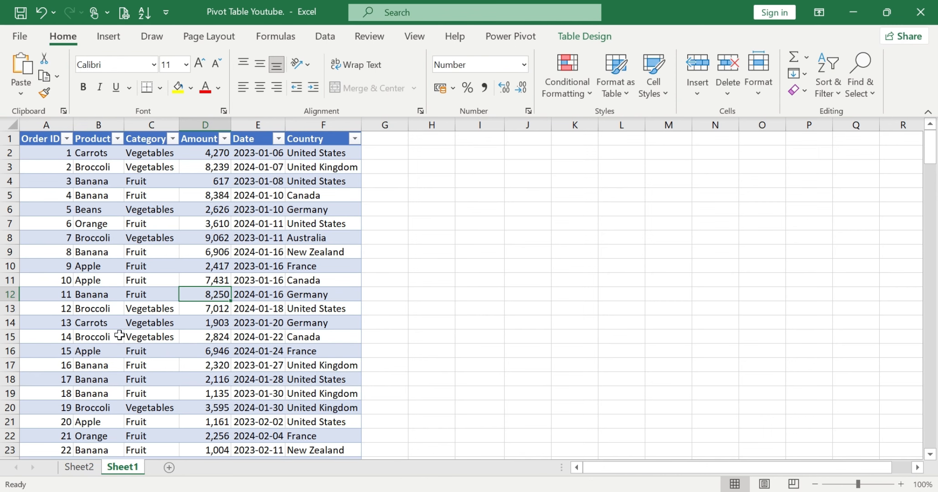
left_click(87, 469)
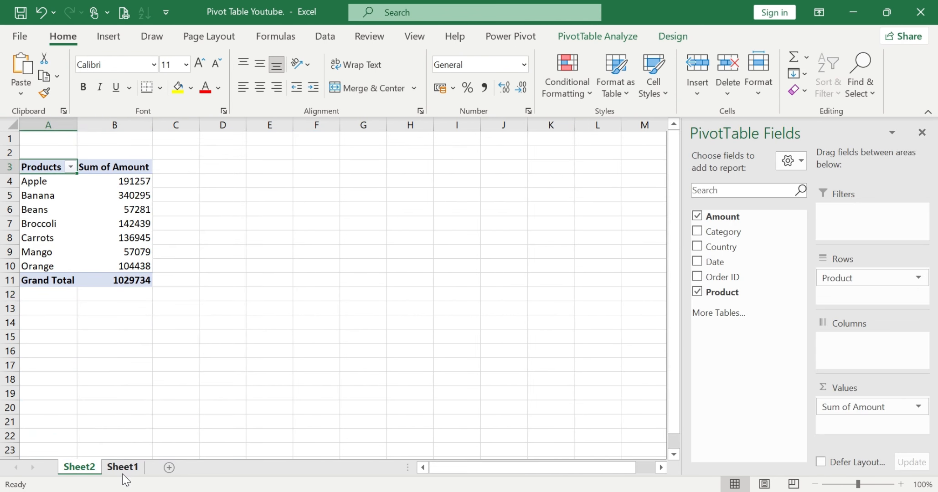
left_click(122, 467)
left_click(155, 252)
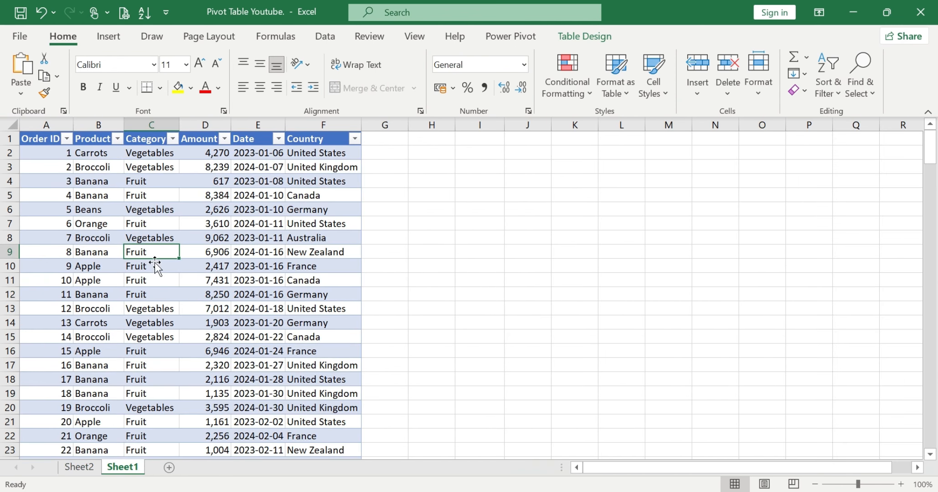
left_click(84, 469)
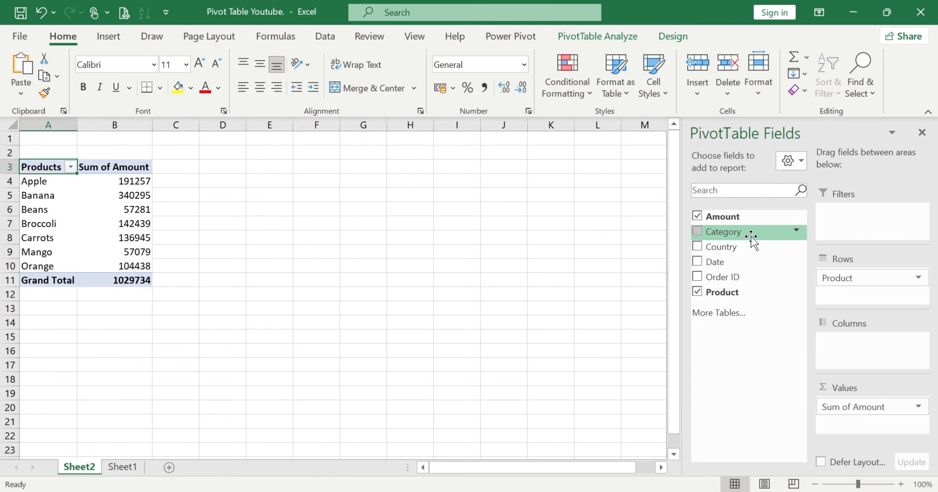
left_click_drag(755, 239, 842, 296)
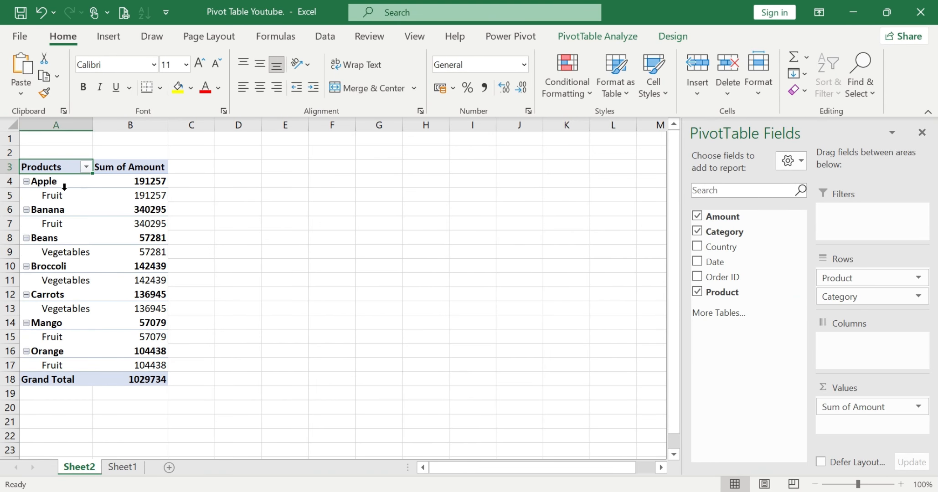
Move Category above Product in the row fields so the products are grouped by category
mouse_move(95, 275)
mouse_move(146, 230)
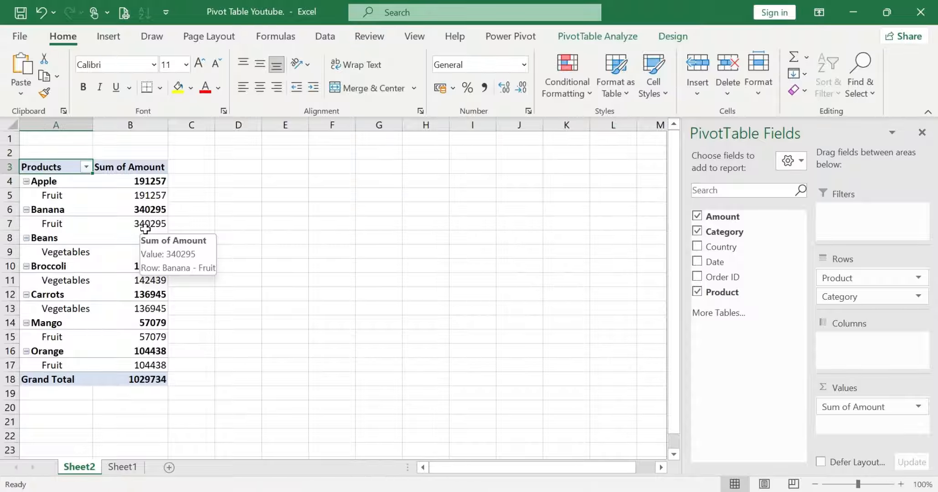
mouse_move(57, 197)
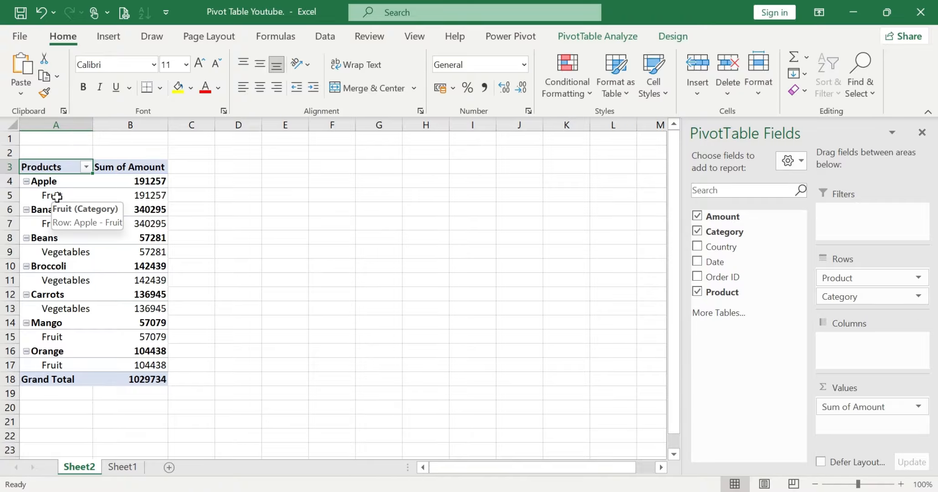
mouse_move(107, 203)
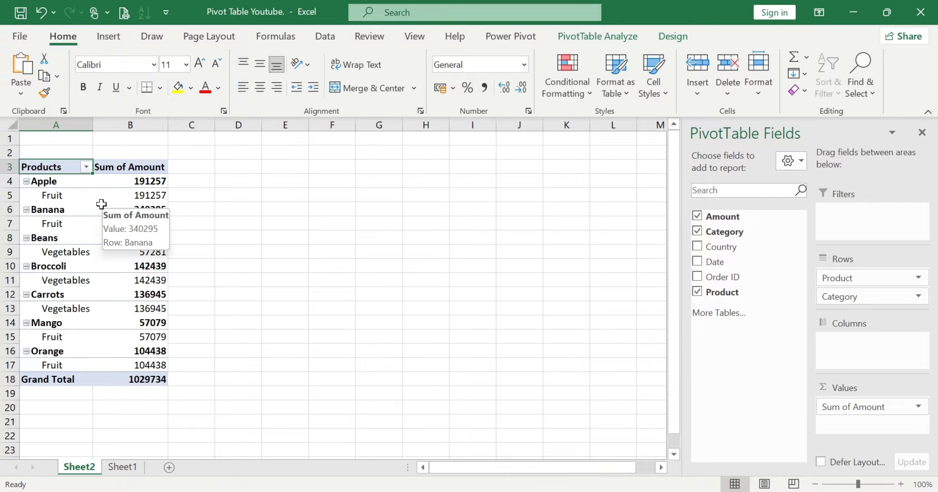
mouse_move(61, 214)
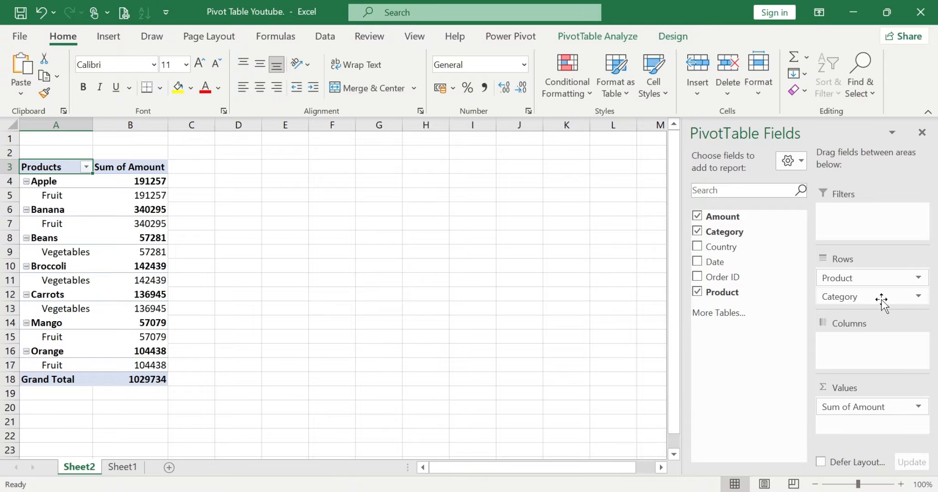
left_click_drag(866, 299, 862, 273)
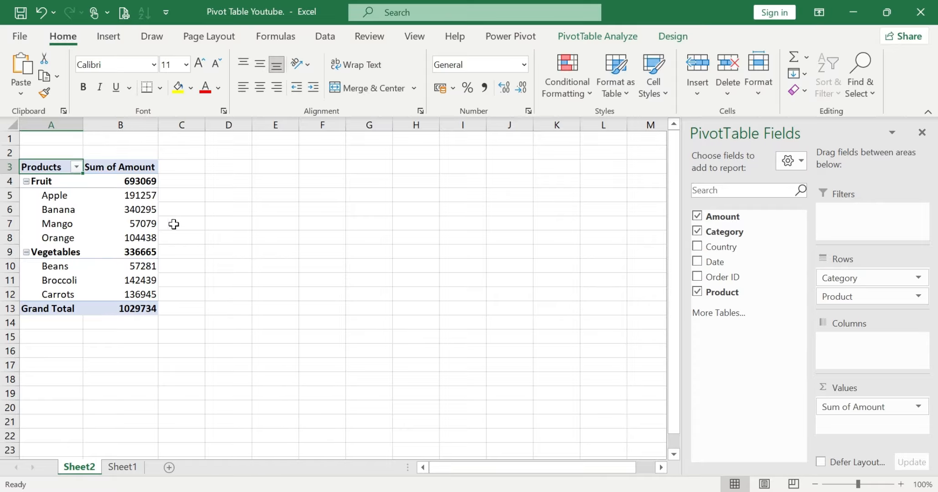
Examine which products are listed under the Fruit and Vegetables categories in the PivotTable
left_click(206, 230)
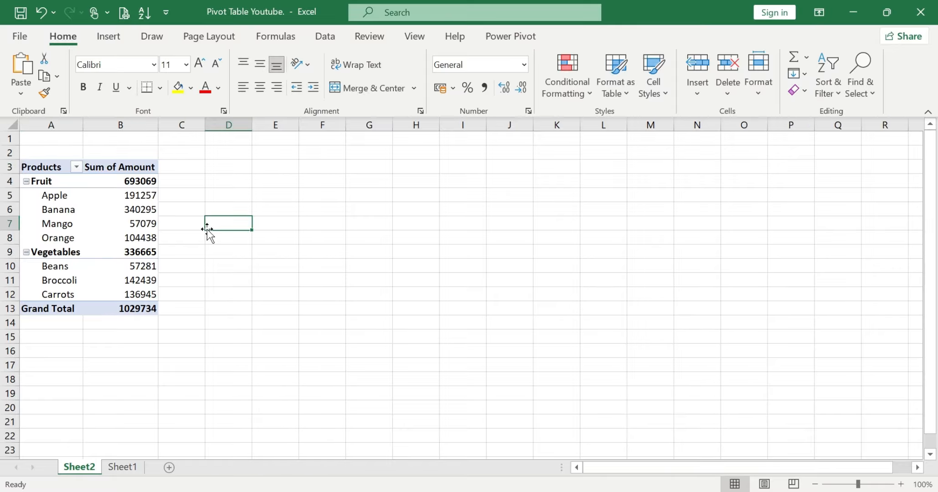
left_click(105, 264)
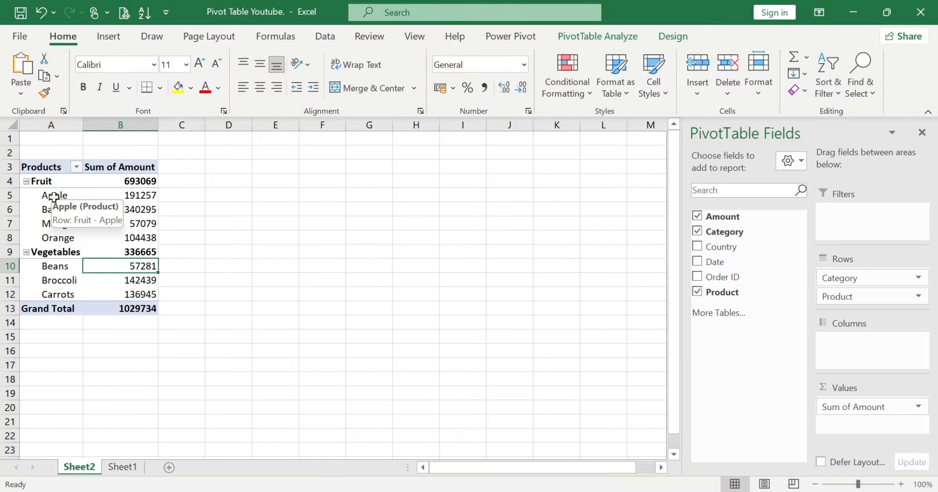
left_click_drag(58, 195, 58, 238)
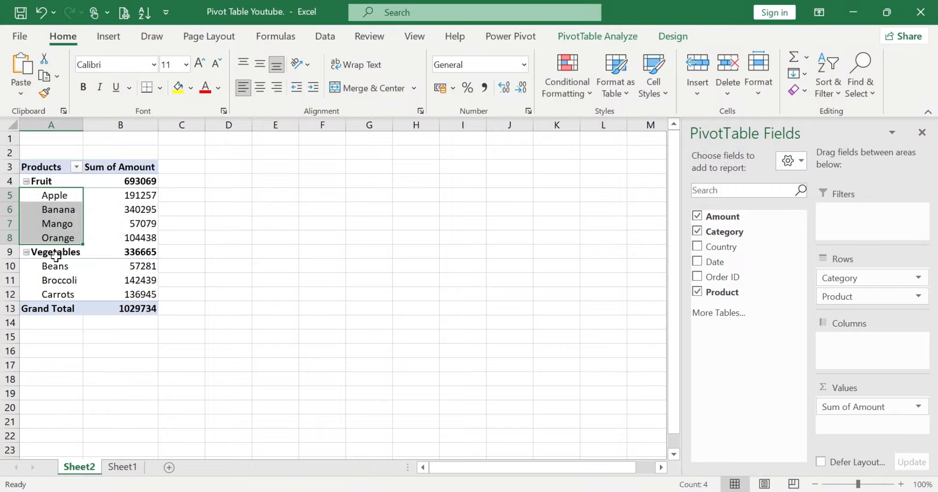
left_click(54, 253)
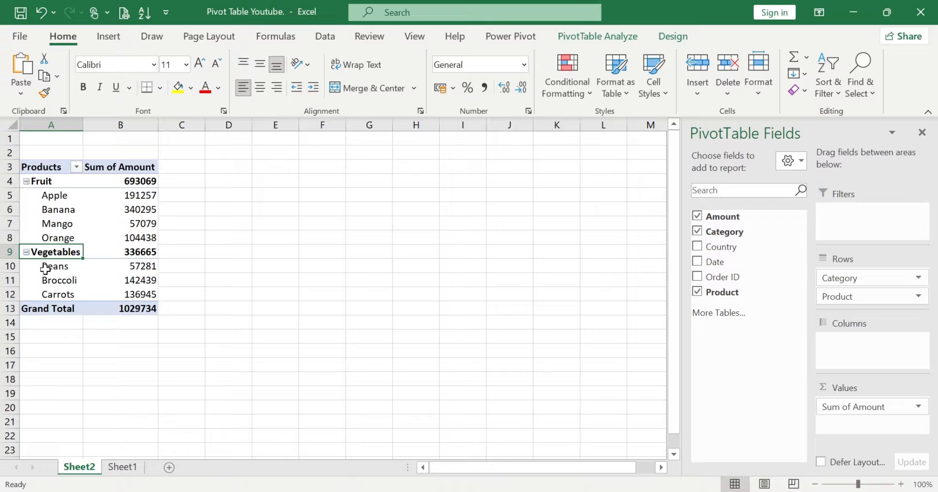
left_click_drag(47, 265, 46, 291)
left_click(248, 277)
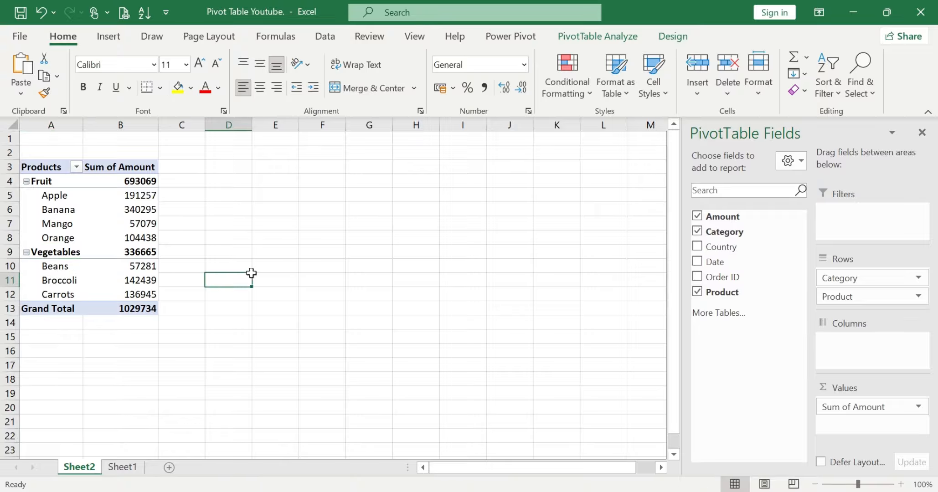
left_click(71, 200)
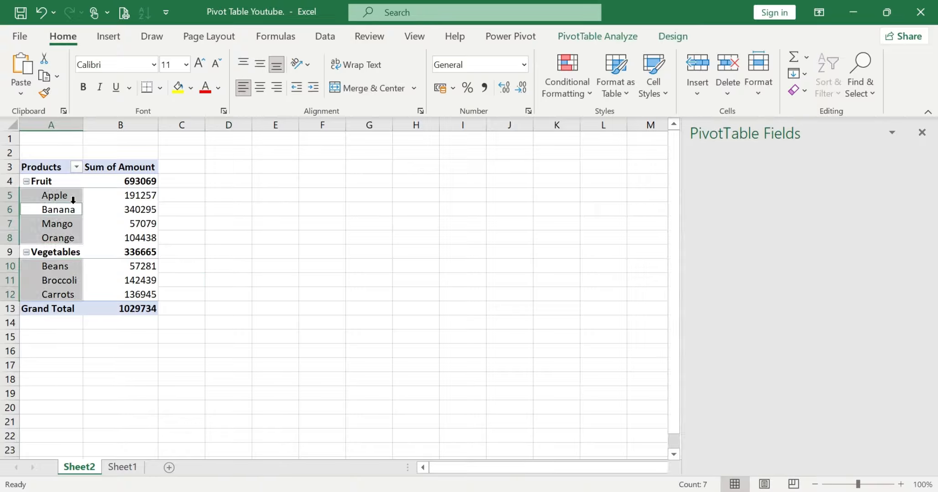
left_click(100, 221)
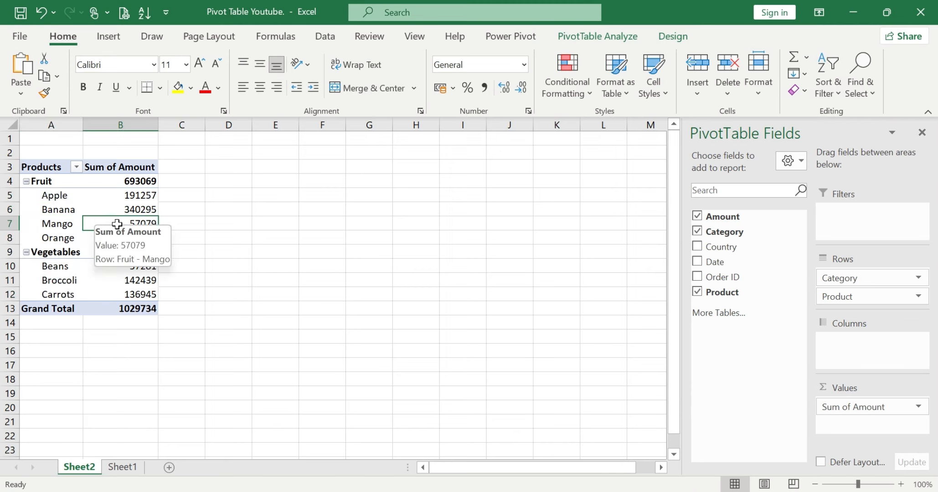
left_click(201, 237)
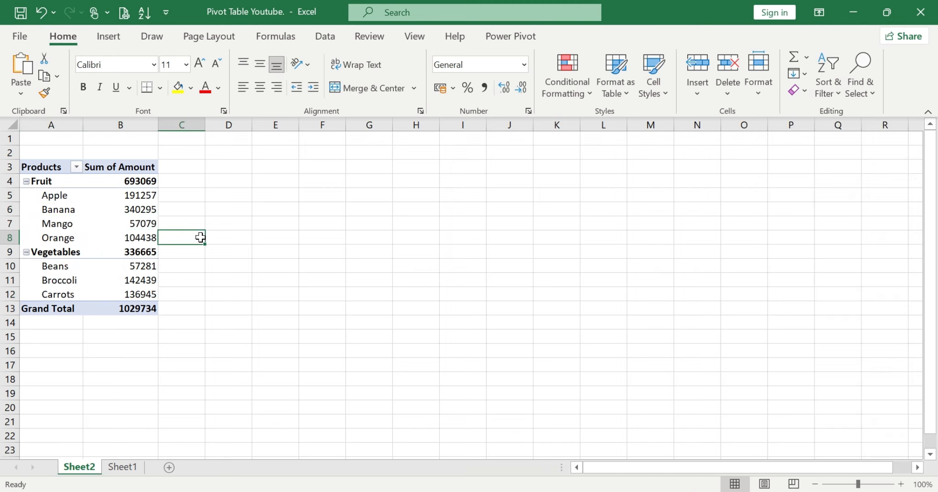
left_click(106, 236)
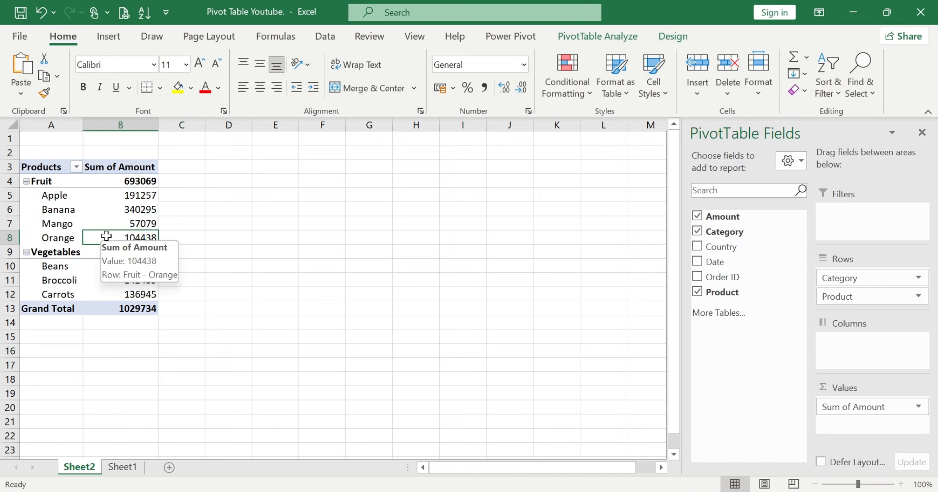
mouse_move(138, 181)
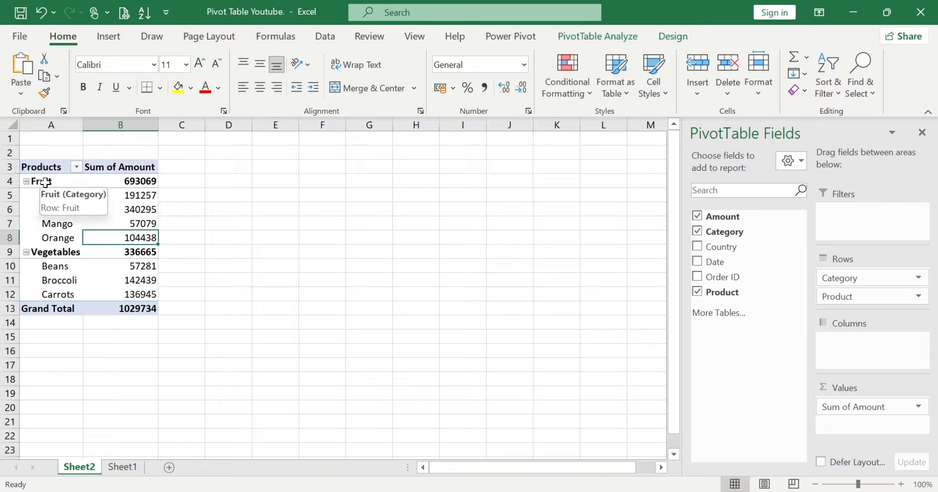
left_click_drag(47, 193, 51, 295)
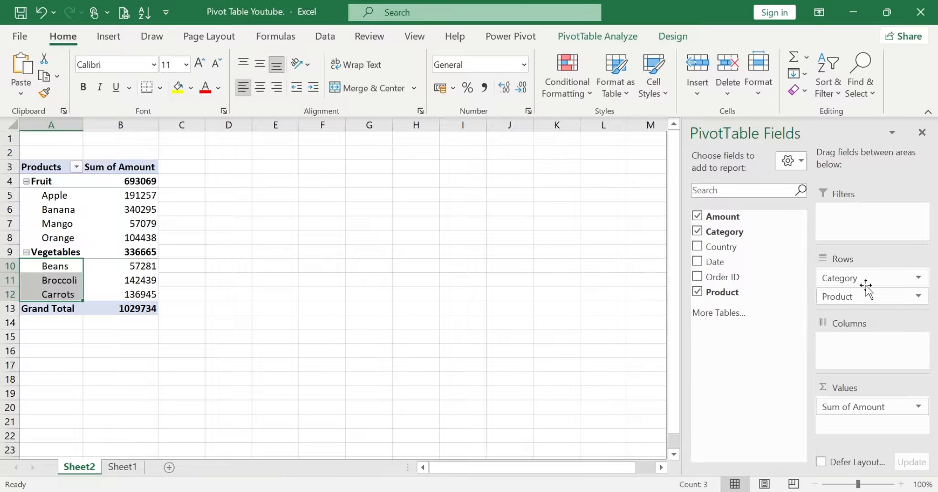
Compare the individual product amounts under Fruit and Vegetables with the subtotal of each category
left_click(141, 325)
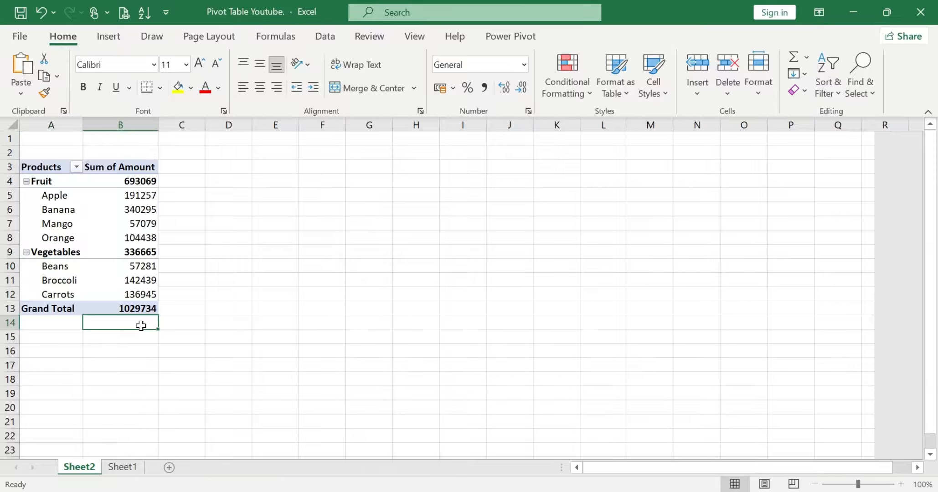
left_click(134, 223)
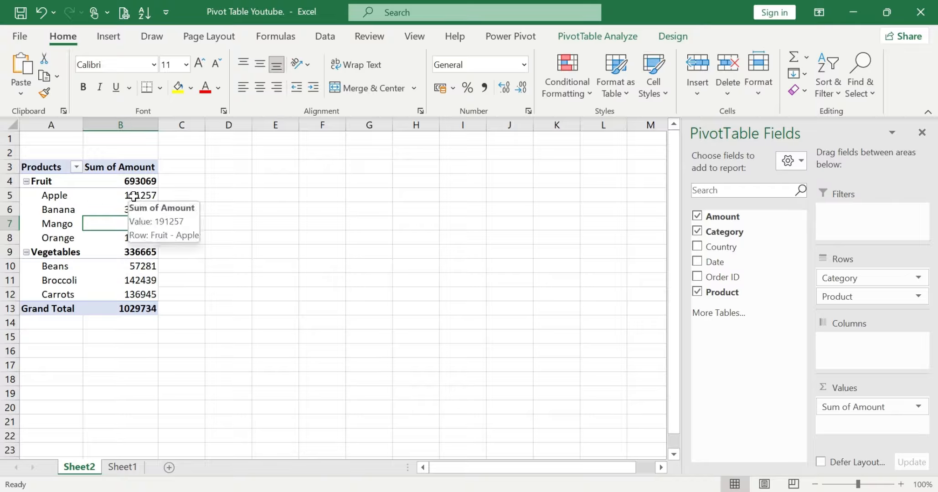
left_click_drag(133, 196, 127, 240)
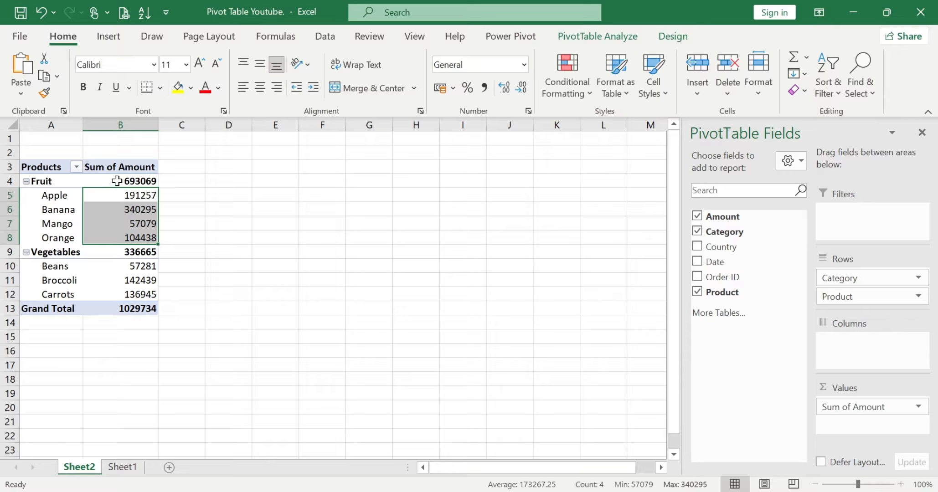
mouse_move(117, 181)
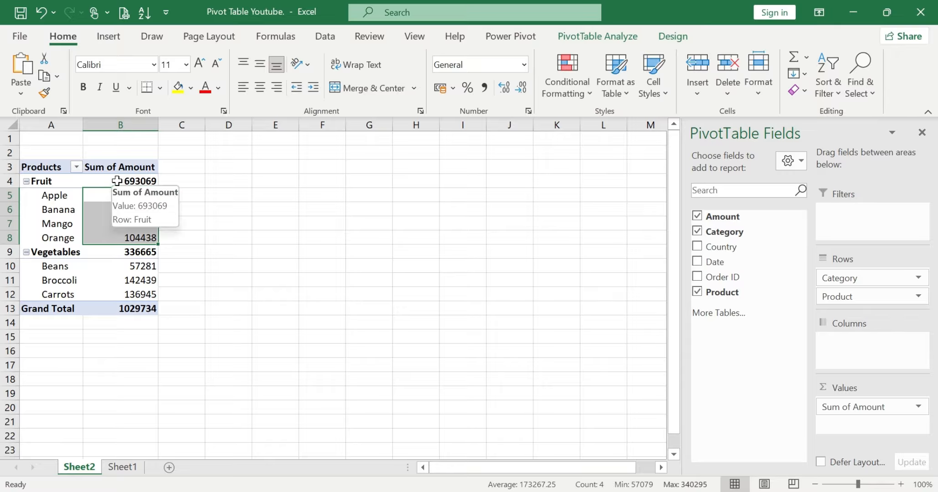
left_click_drag(124, 267, 123, 291)
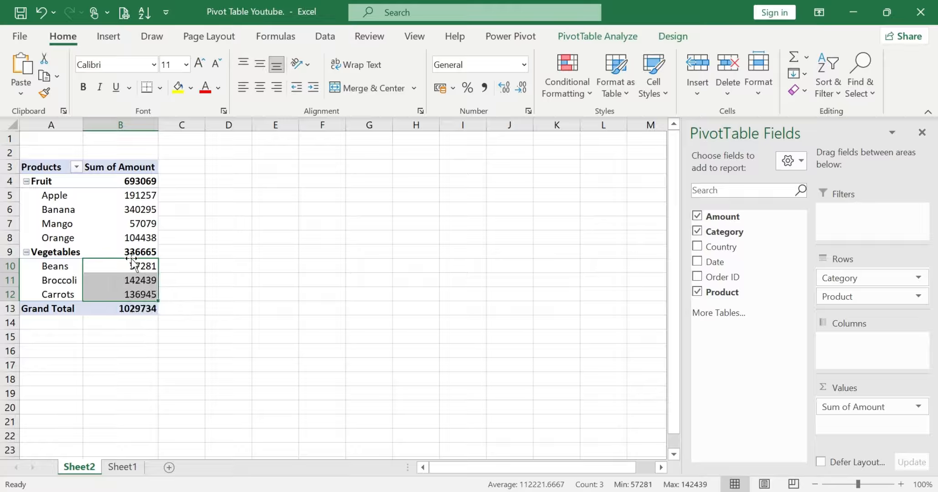
mouse_move(118, 252)
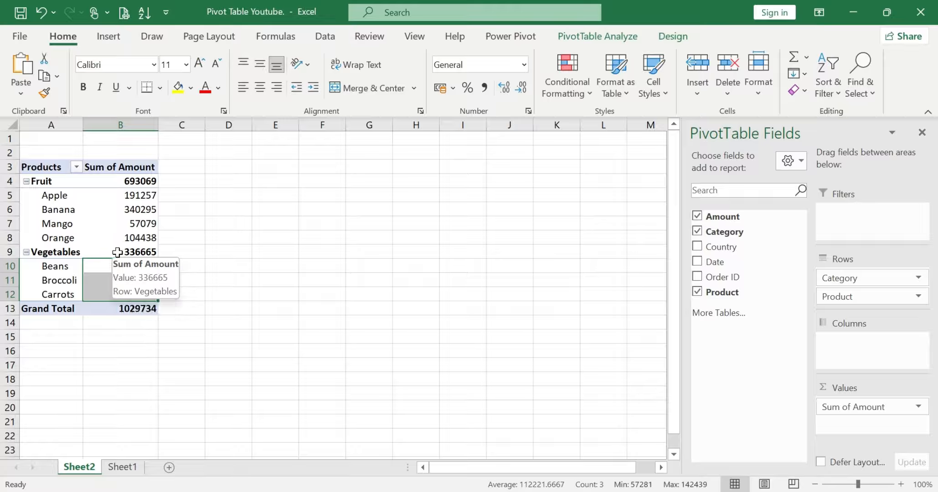
left_click(117, 181)
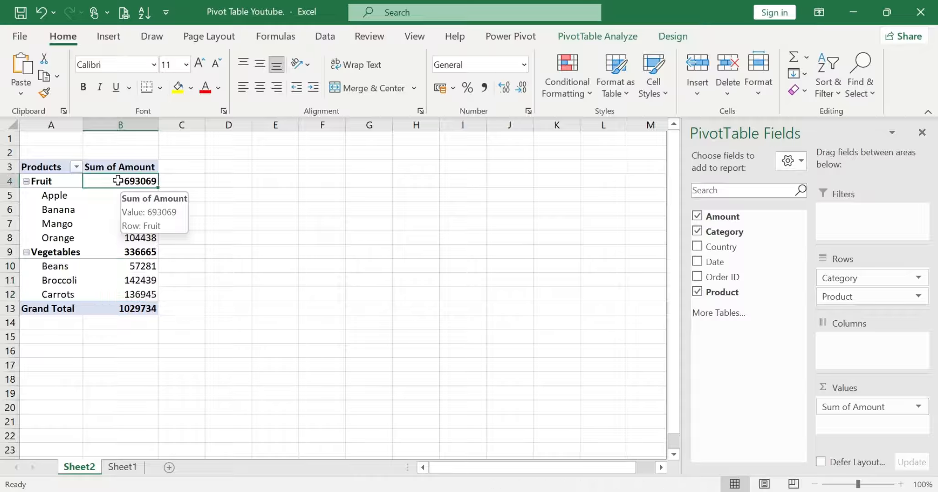
Compare the Fruit and Vegetables subtotals with the PivotTable's grand total
left_click(118, 253)
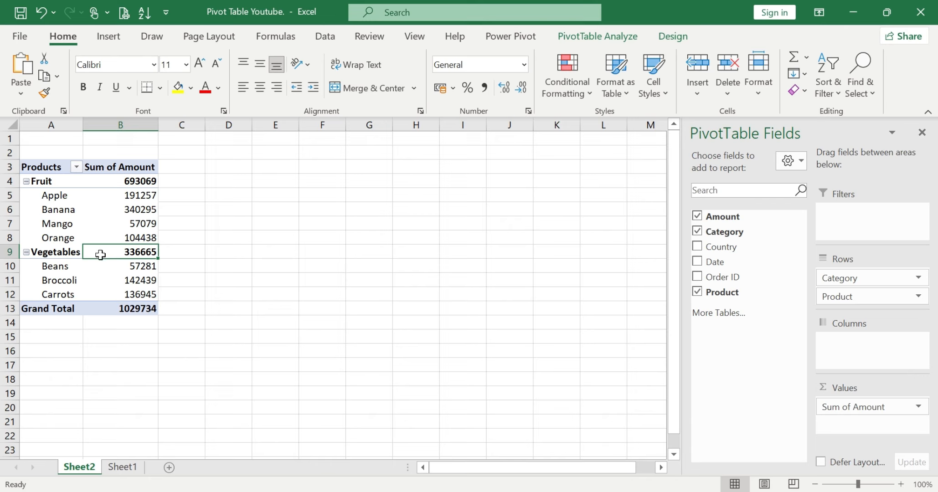
mouse_move(91, 255)
left_click(58, 308)
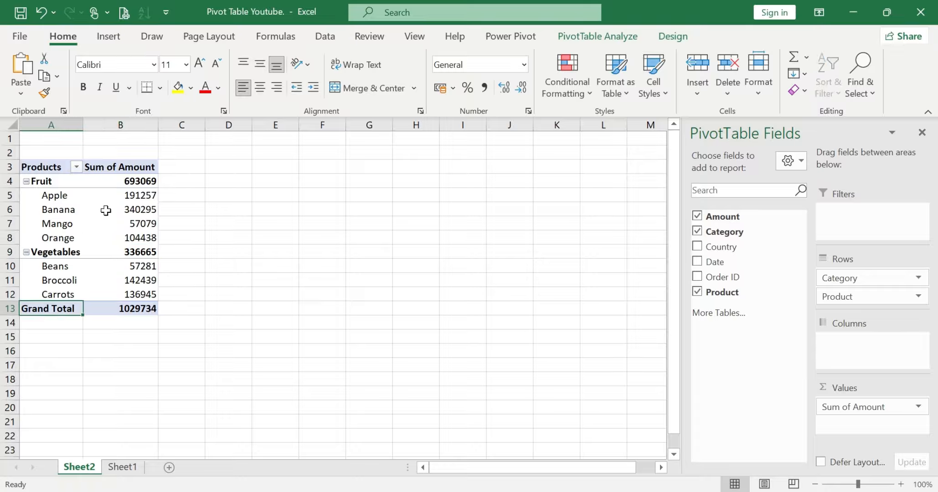
left_click(127, 181)
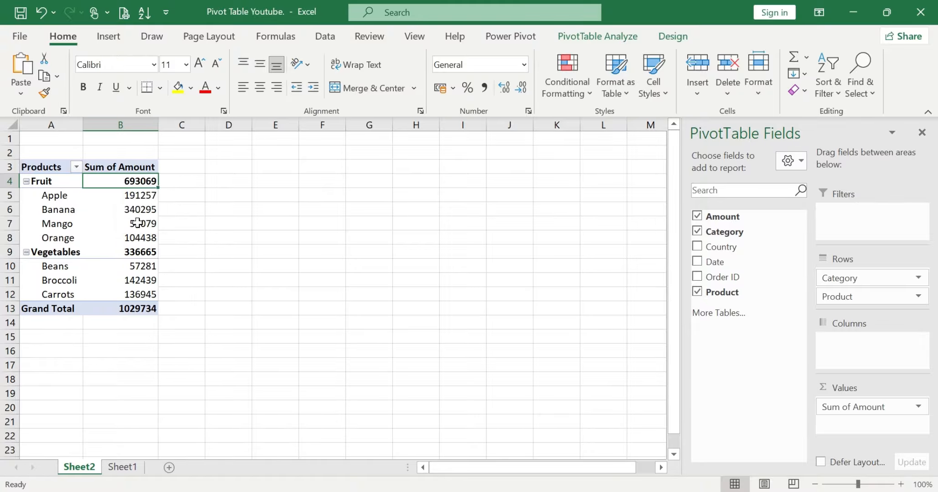
left_click(131, 250)
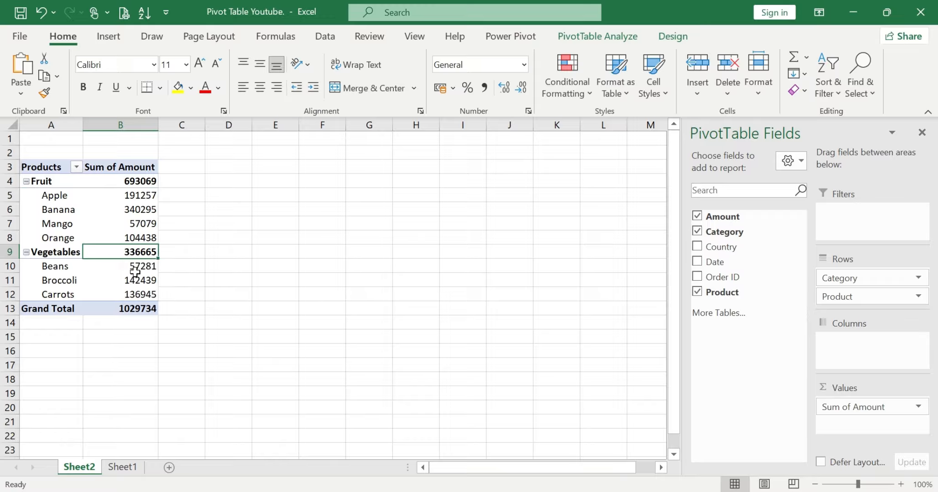
left_click(125, 308)
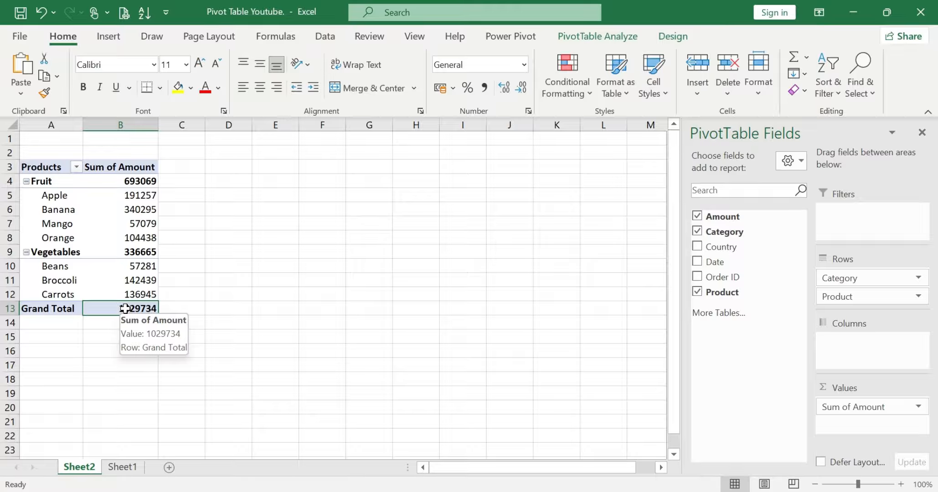
Set the PivotTable to show all subtotals at the top of each group
left_click(132, 223)
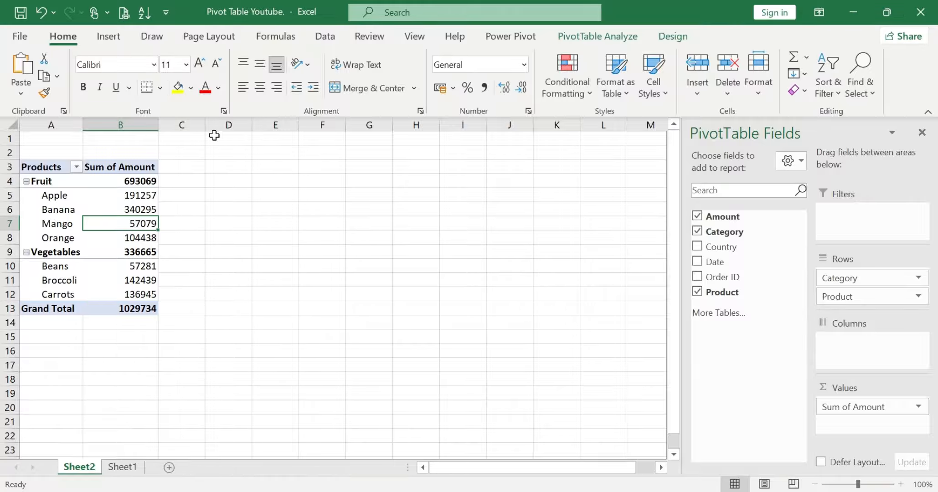
left_click(673, 38)
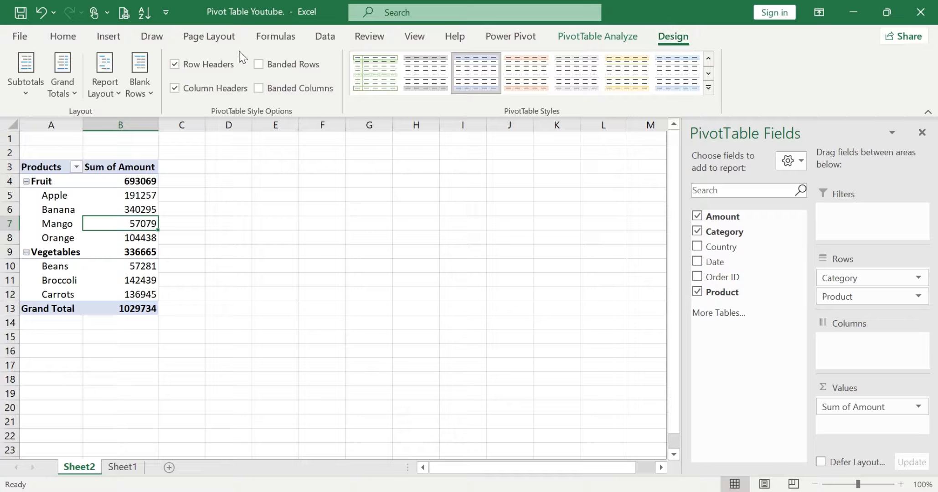
left_click(24, 94)
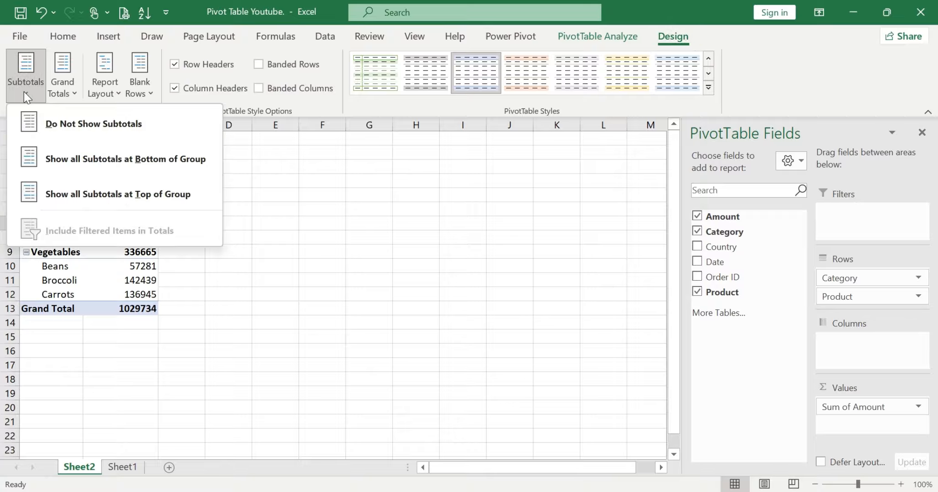
left_click(173, 198)
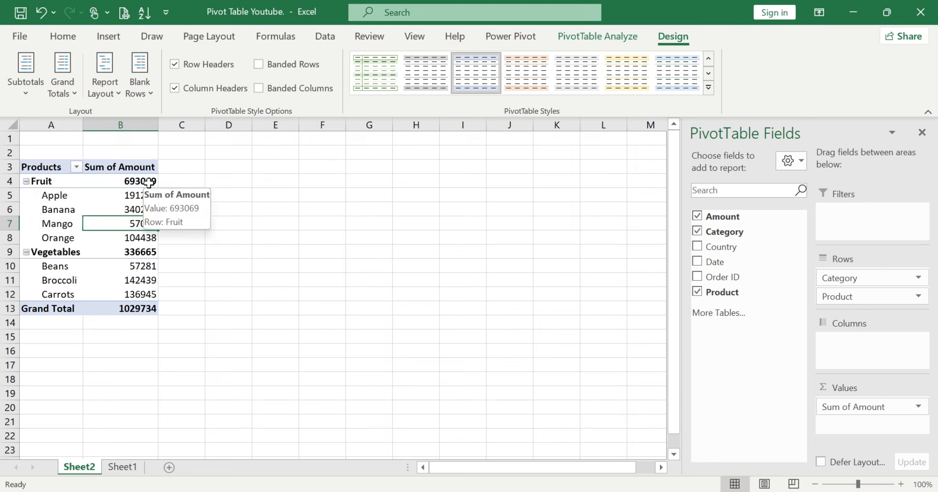
Turn off the PivotTable's subtotals and check the Fruit, Vegetables and Grand Total rows
left_click(29, 93)
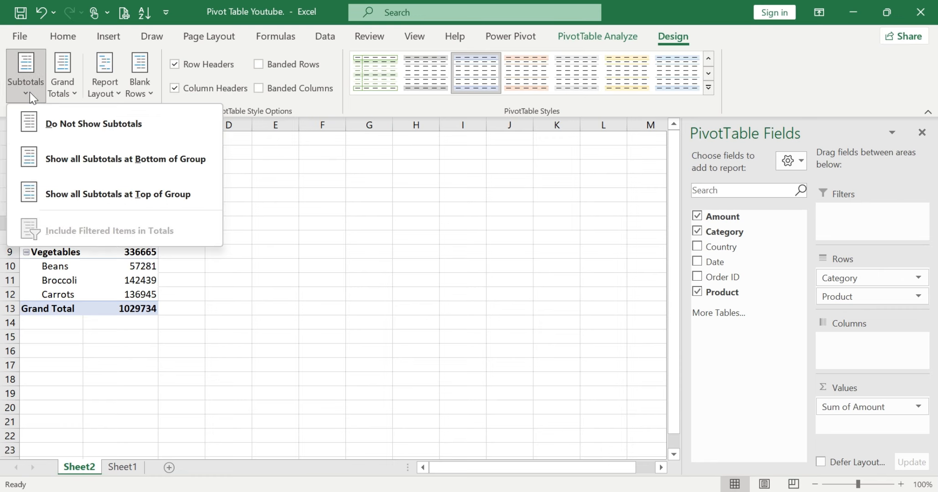
left_click(100, 125)
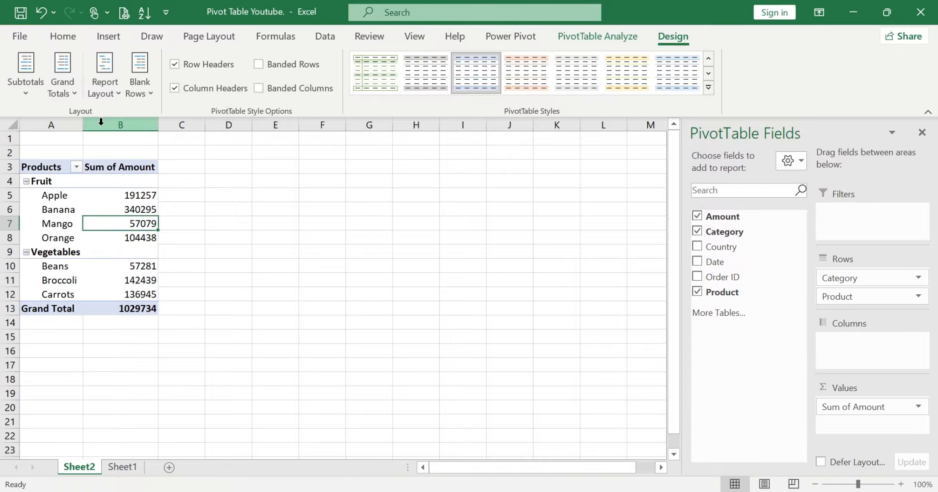
left_click(122, 183)
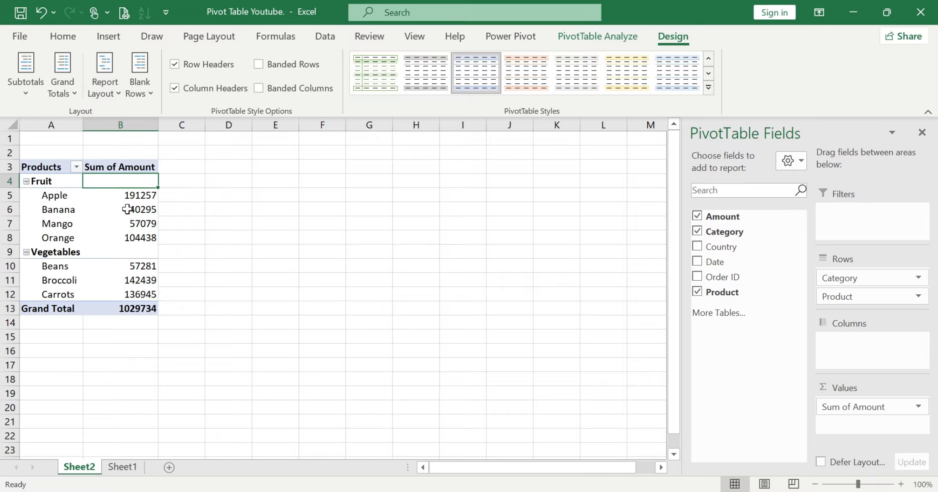
left_click(132, 252)
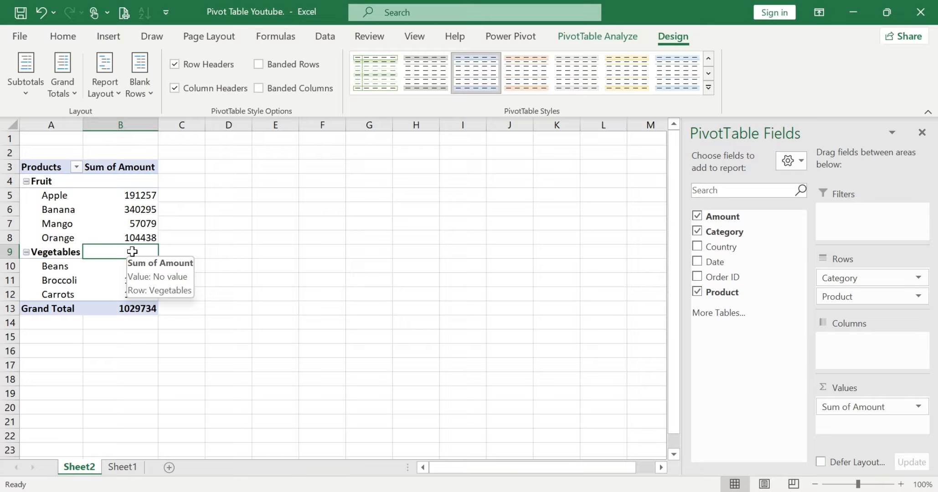
left_click(130, 306)
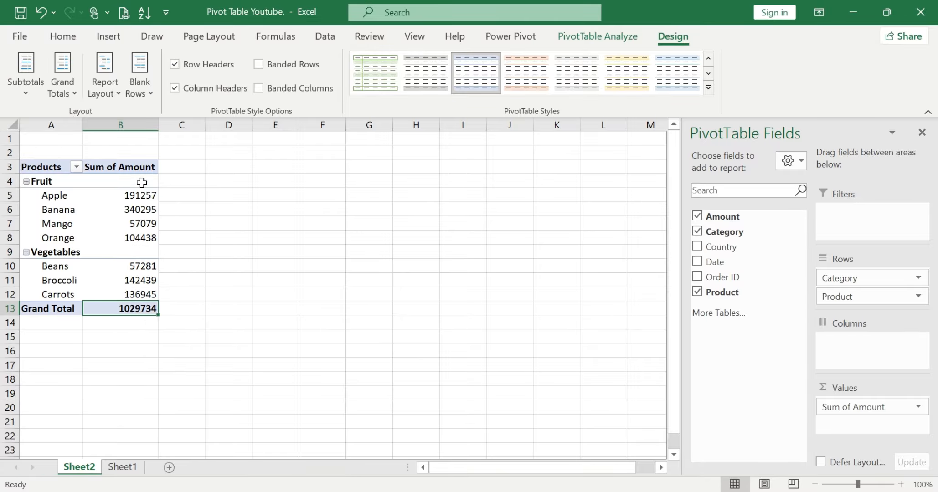
left_click(142, 182)
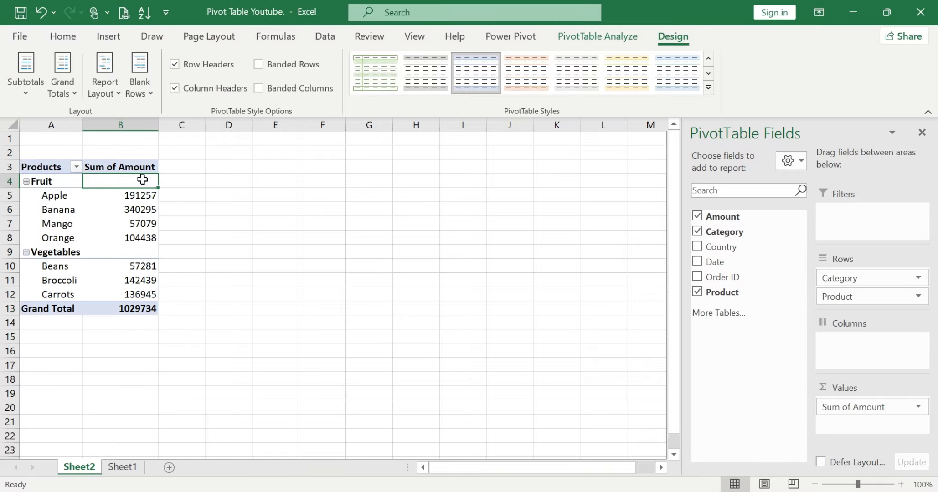
left_click(141, 253)
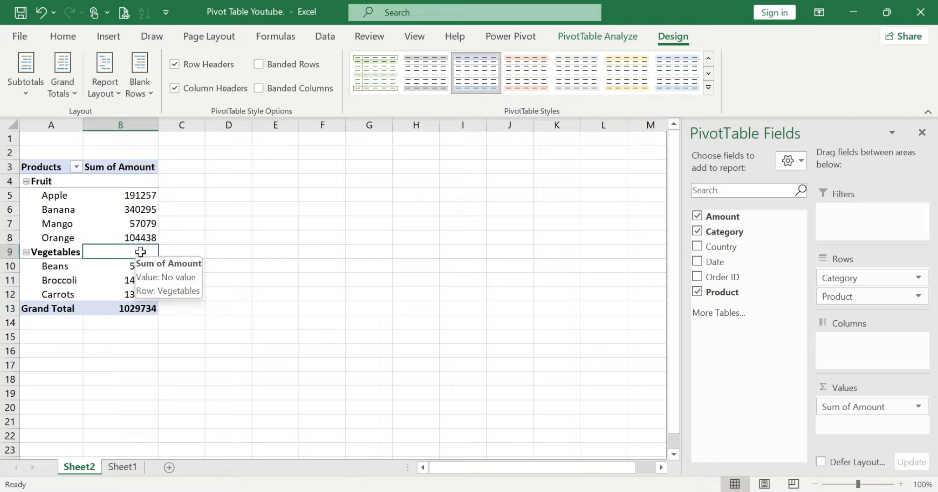
Show all subtotals at the bottom of each category group in the PivotTable
left_click(24, 82)
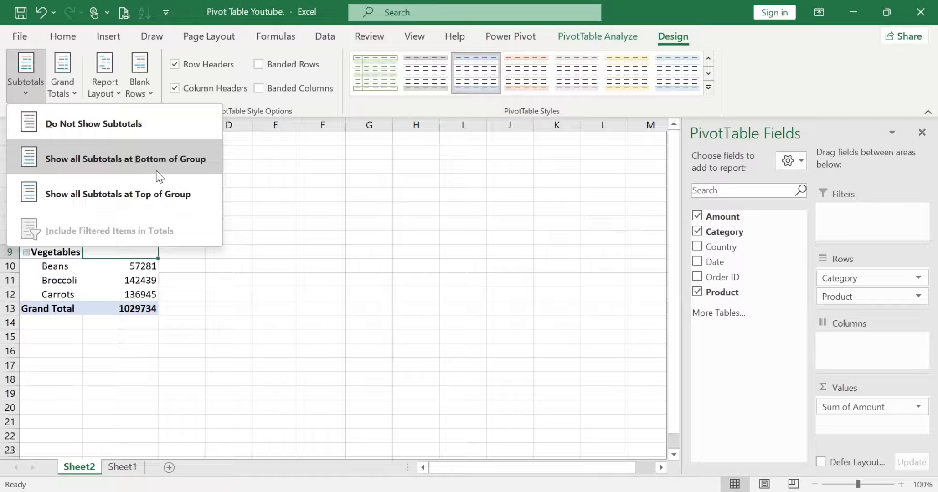
left_click(187, 297)
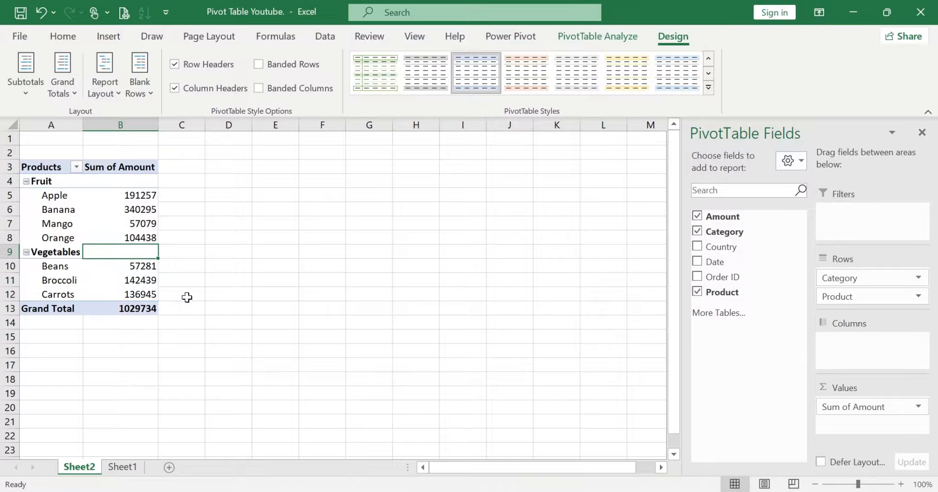
left_click(54, 196)
left_click_drag(54, 196, 123, 236)
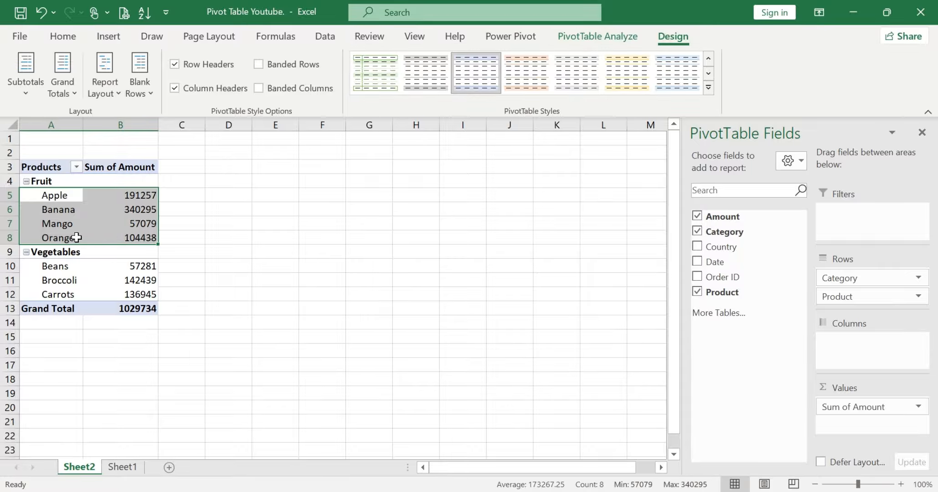
left_click(38, 93)
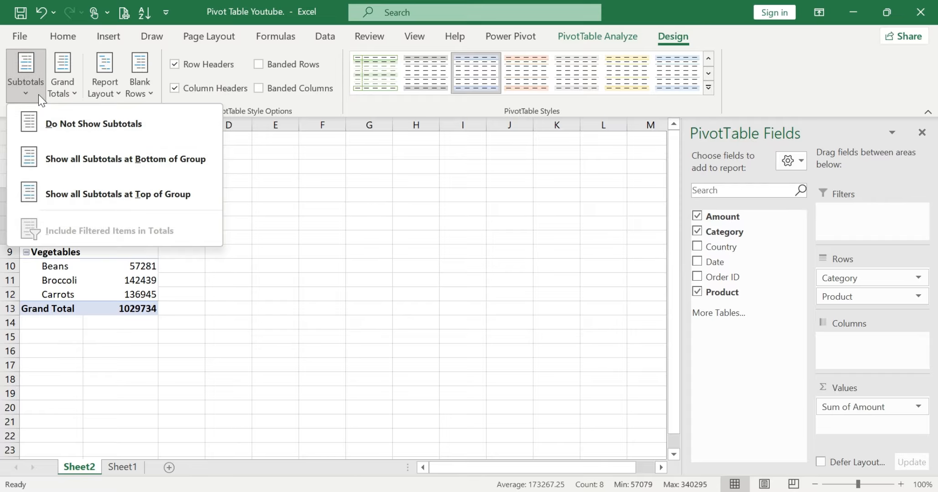
left_click(80, 157)
left_click(81, 212)
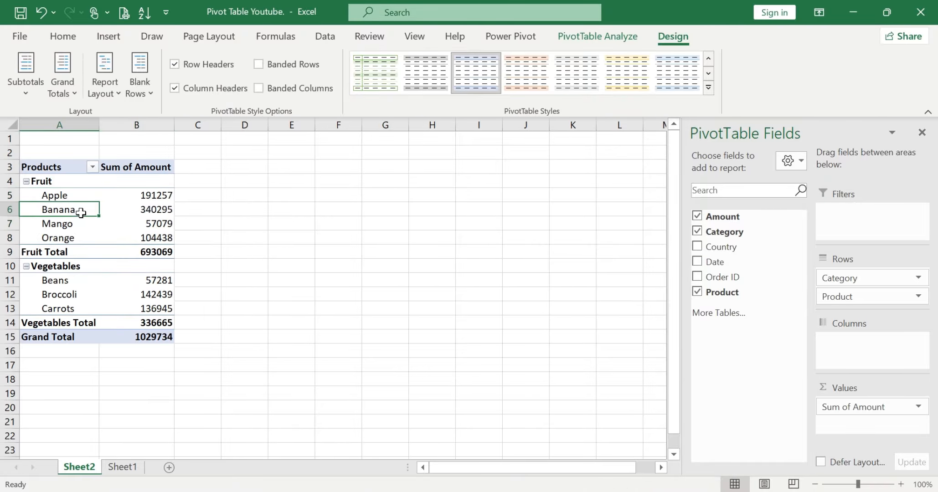
Compare the product amounts in each category with the Fruit Total and Vegetables Total rows
left_click_drag(41, 195, 71, 244)
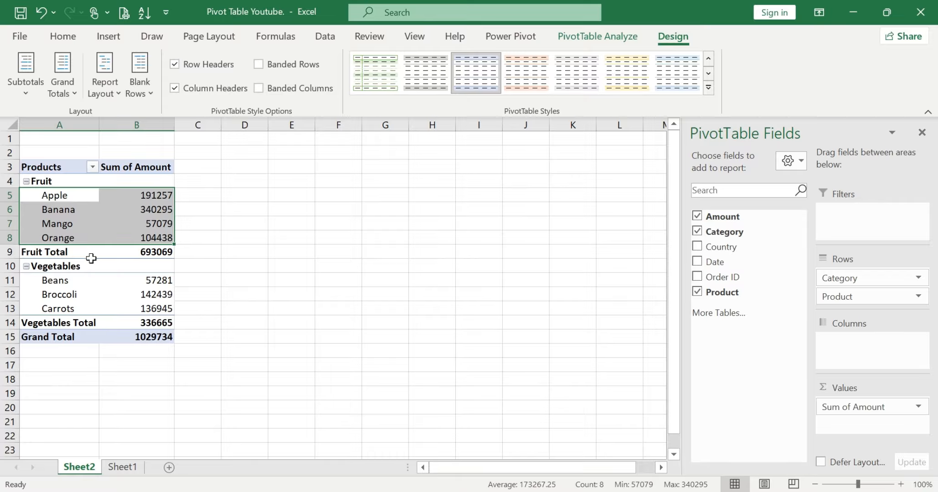
left_click(160, 252)
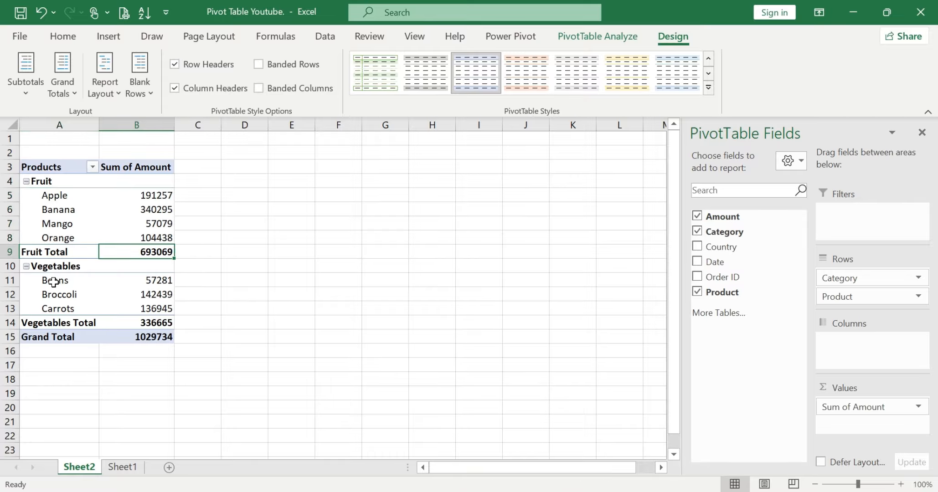
left_click_drag(54, 284, 136, 310)
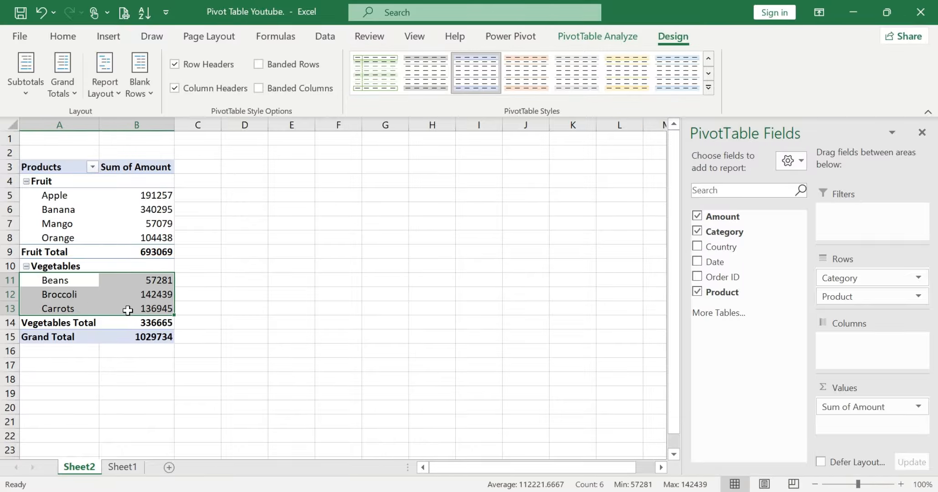
left_click(41, 324)
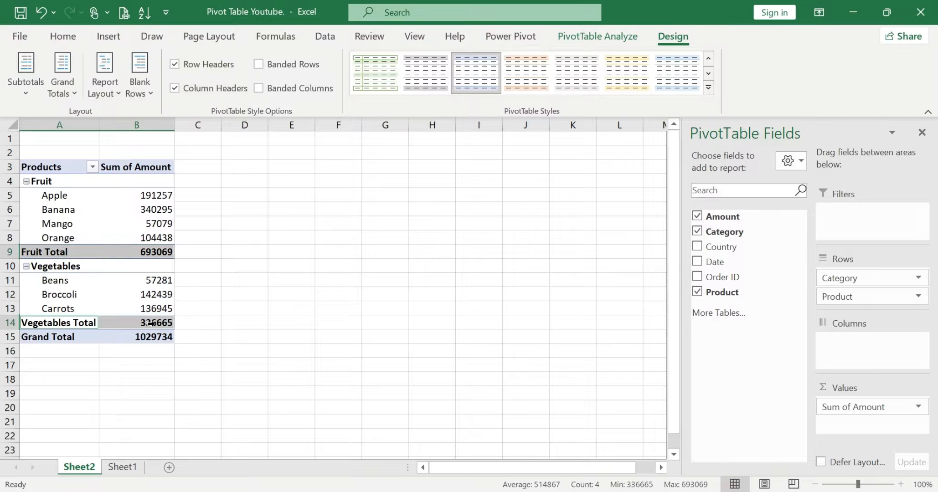
Move all subtotals back to the top of each group and check the products under Fruit and Vegetables
left_click(26, 94)
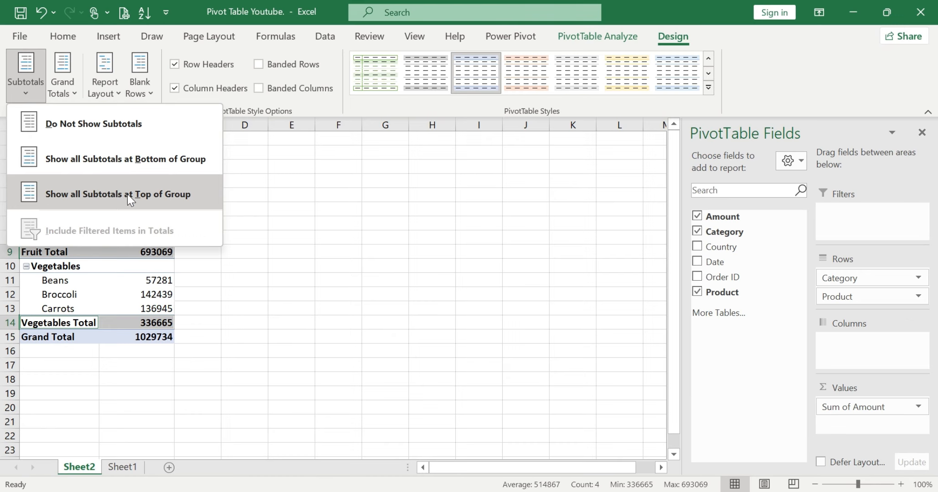
left_click(139, 199)
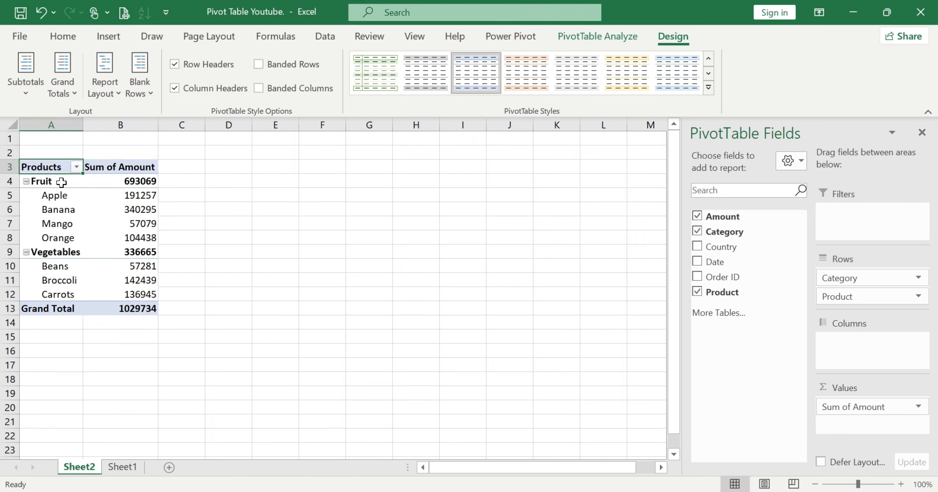
left_click_drag(45, 195, 126, 238)
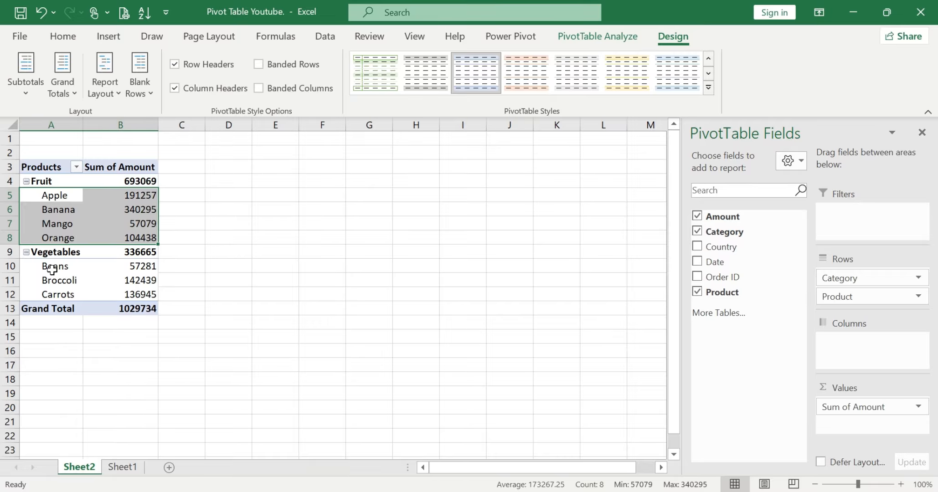
left_click_drag(51, 266, 108, 293)
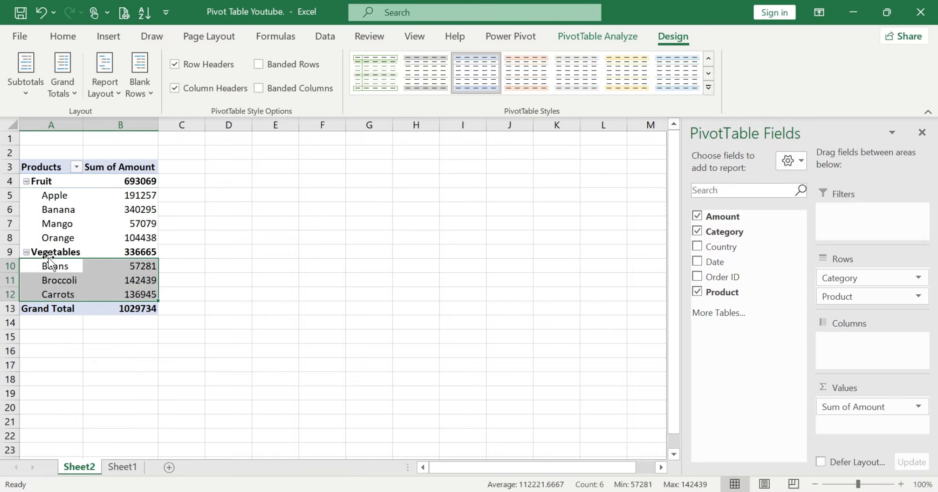
Review the display options available for the PivotTable's subtotals and grand totals without changing them
left_click(26, 89)
left_click(89, 285)
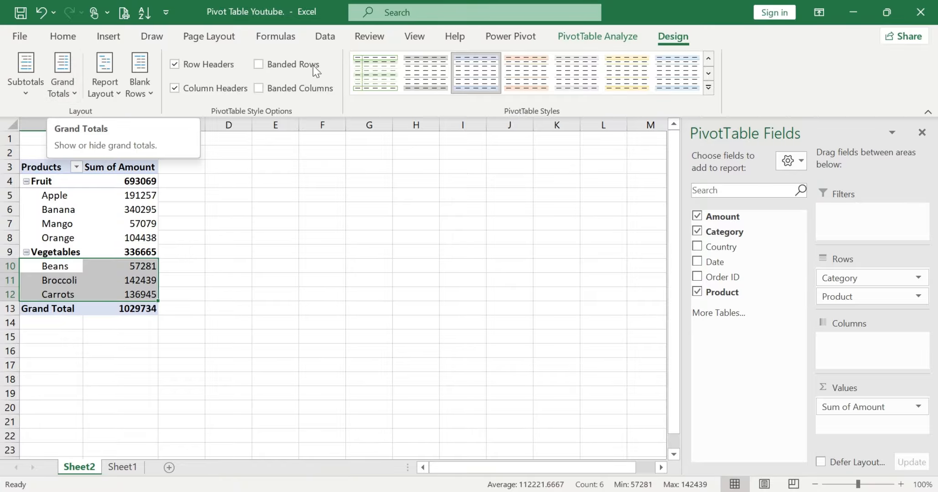
left_click(75, 94)
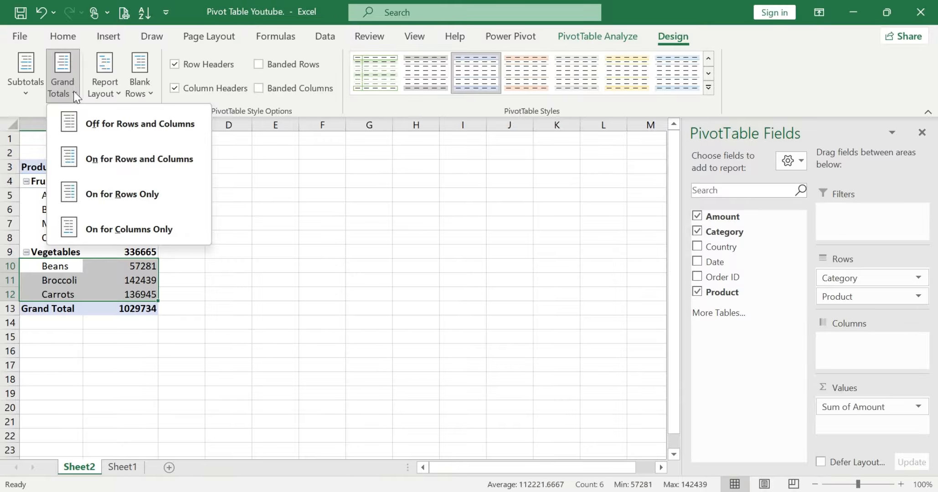
left_click(383, 266)
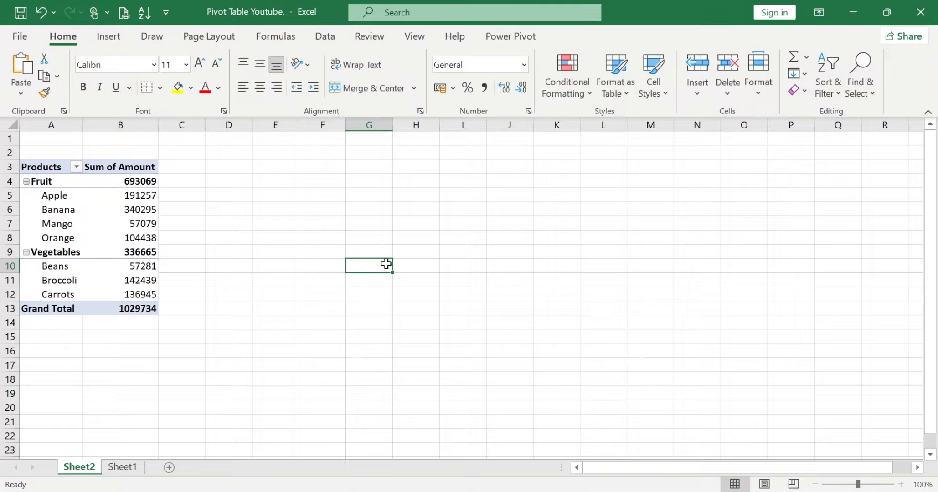
Check the Apple amount and the Grand Total value in the PivotTable
left_click(201, 257)
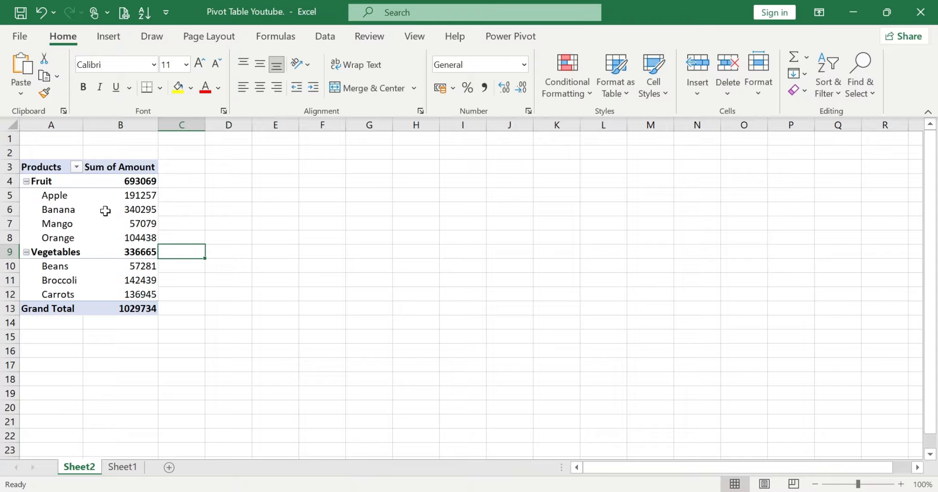
mouse_move(101, 210)
left_click(120, 194)
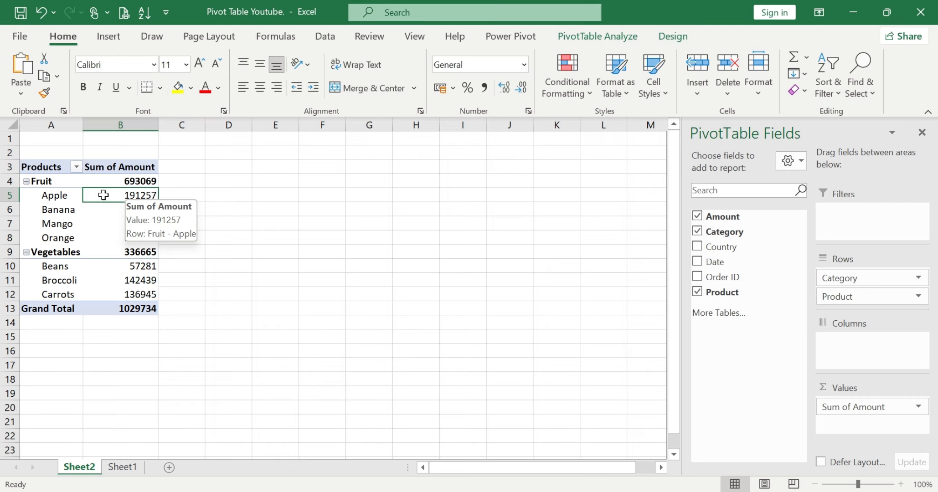
left_click(118, 314)
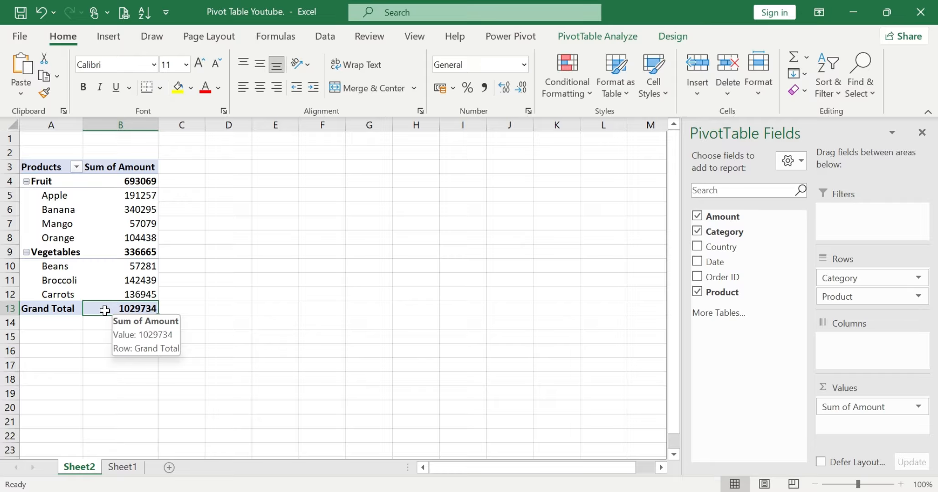
Check the amounts of Apple, Banana, Mango and Orange against the Grand Total in the PivotTable
left_click(119, 194)
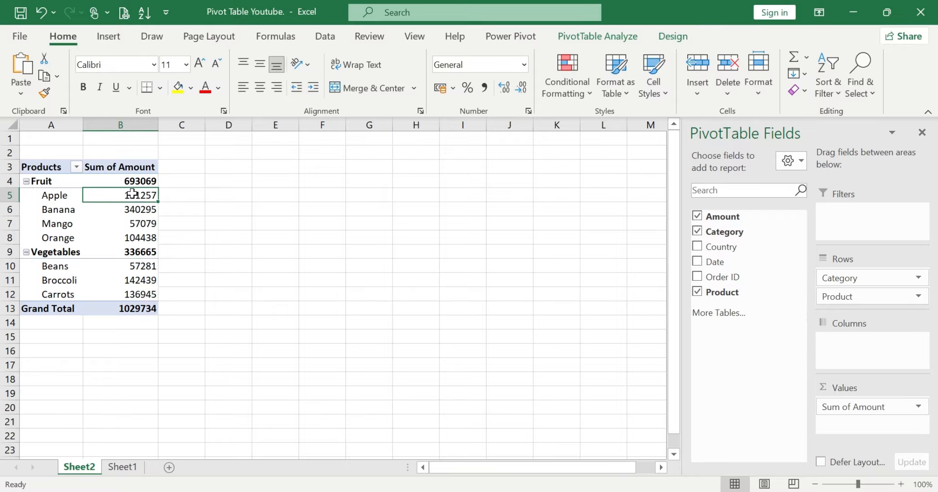
left_click(119, 213)
left_click(116, 225)
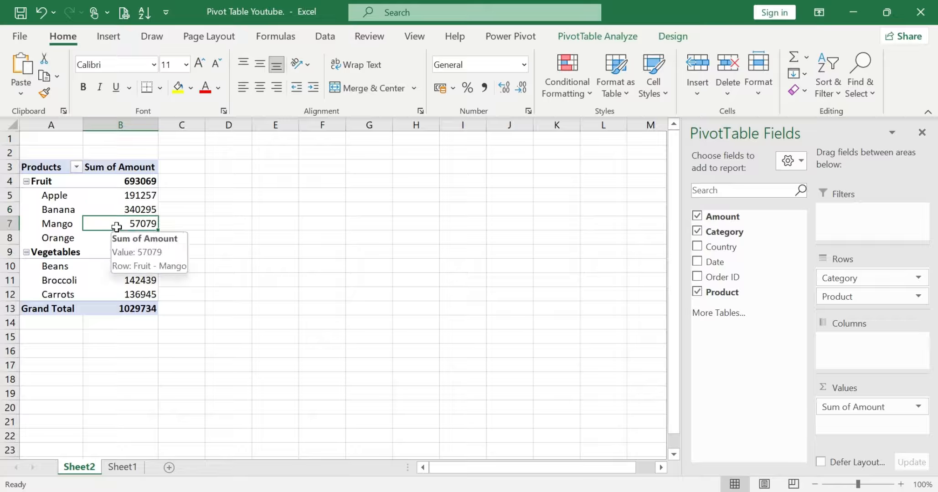
left_click(109, 238)
mouse_move(110, 238)
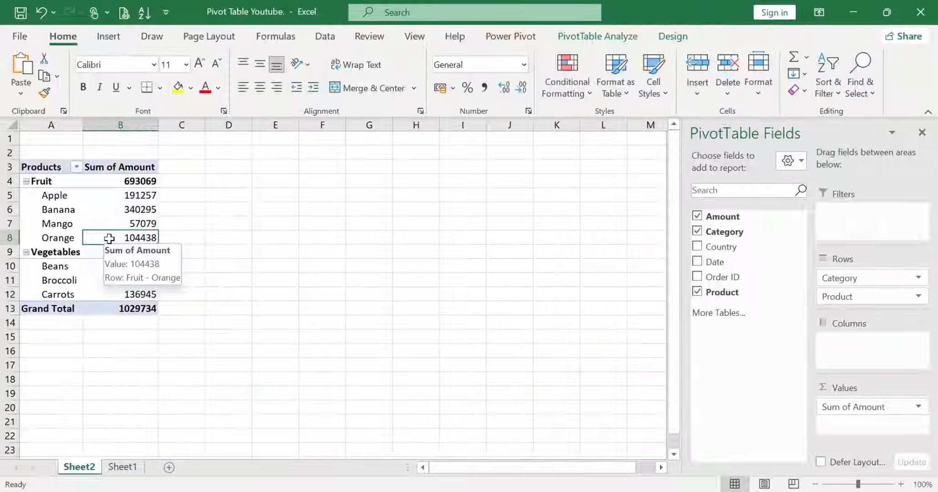
left_click(129, 195)
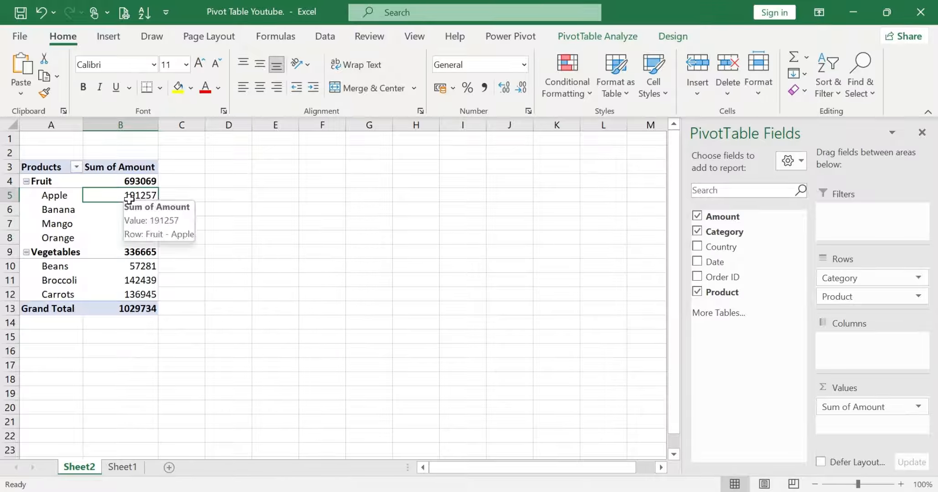
left_click(120, 304)
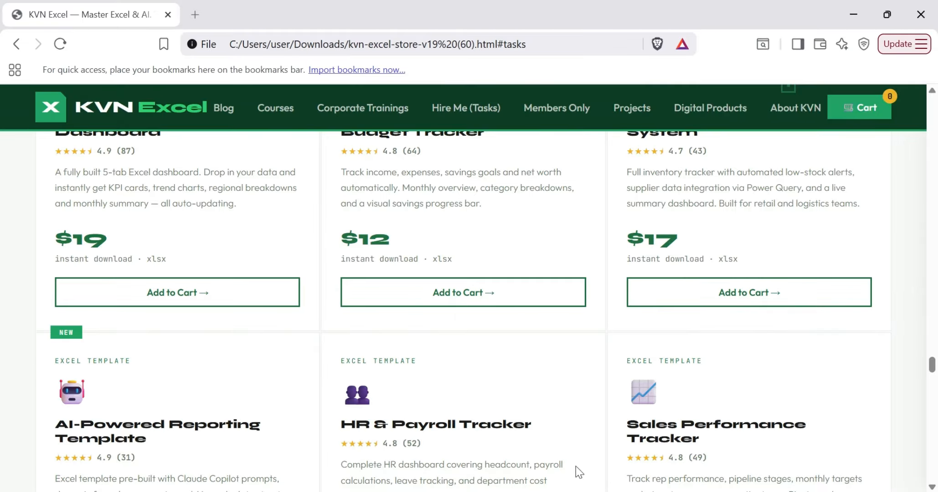
In the browser, look through the Excel templates and the freelance project services with their prices on the KVN Excel site
scroll(352, 272, "up", 5)
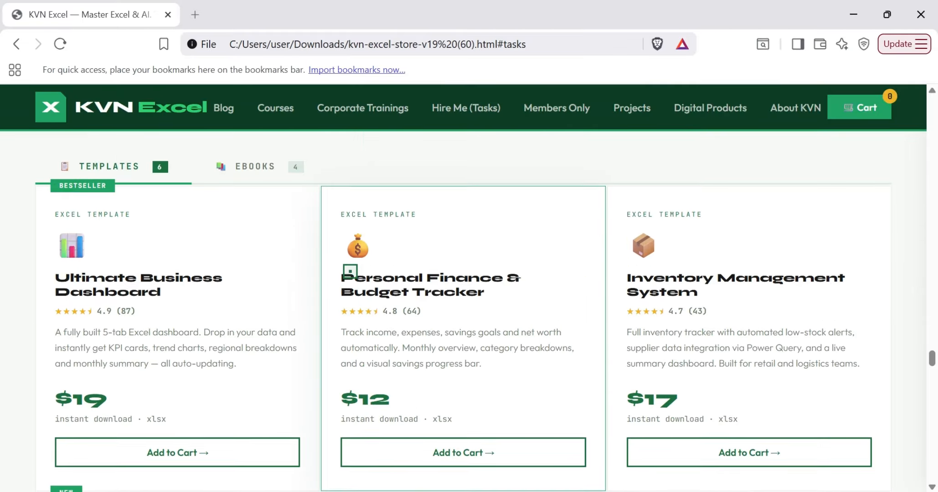
scroll(350, 271, "up", 4)
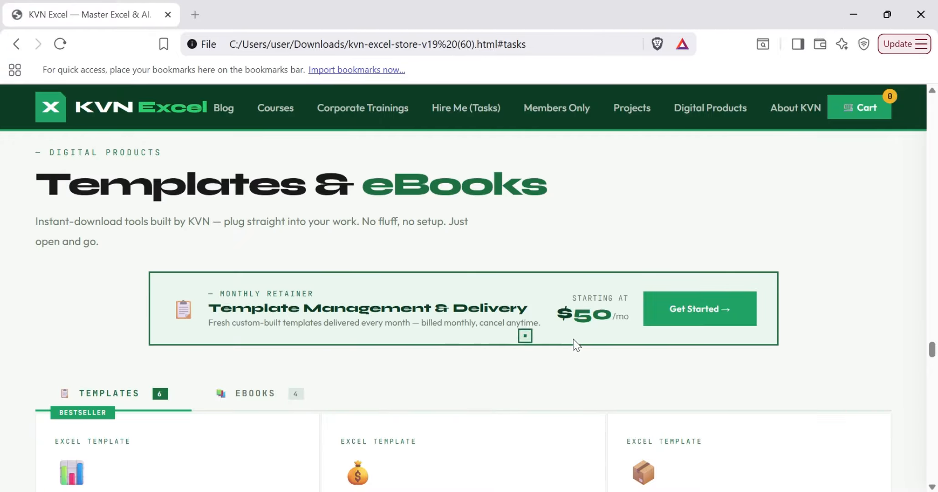
scroll(604, 333, "down", 3)
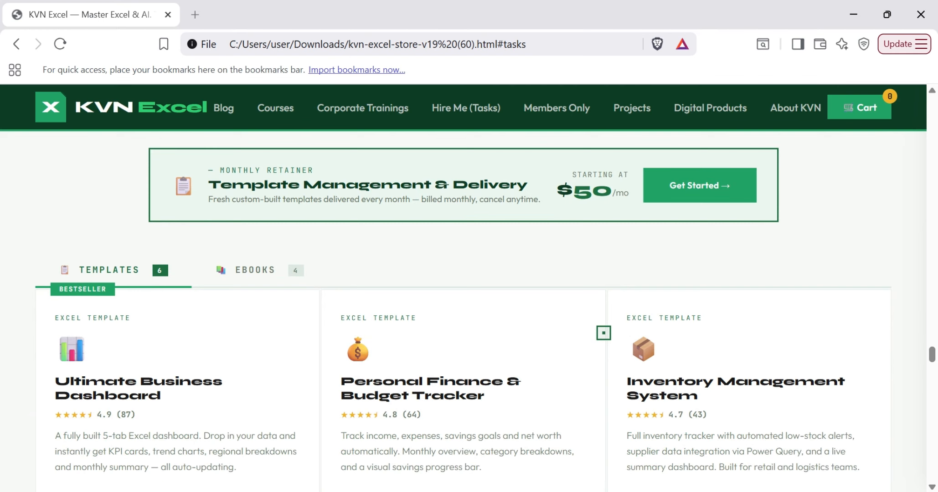
scroll(603, 332, "down", 4)
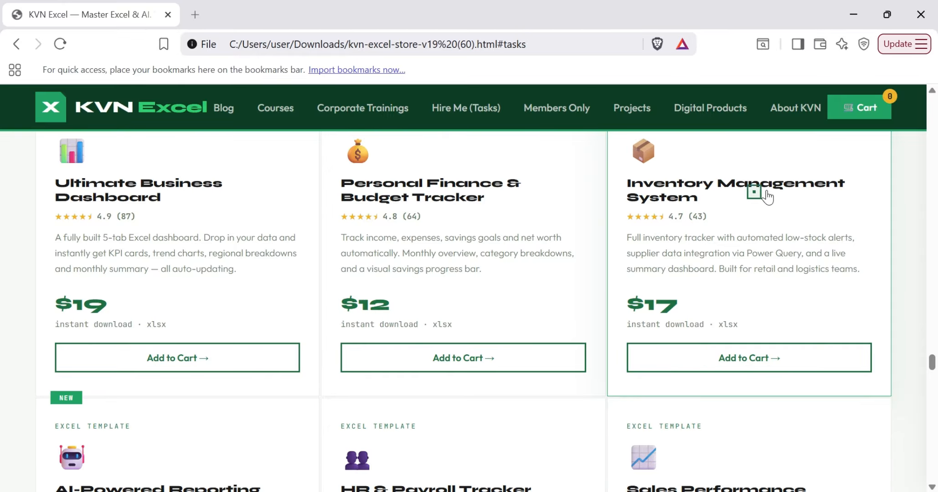
scroll(692, 210, "down", 5)
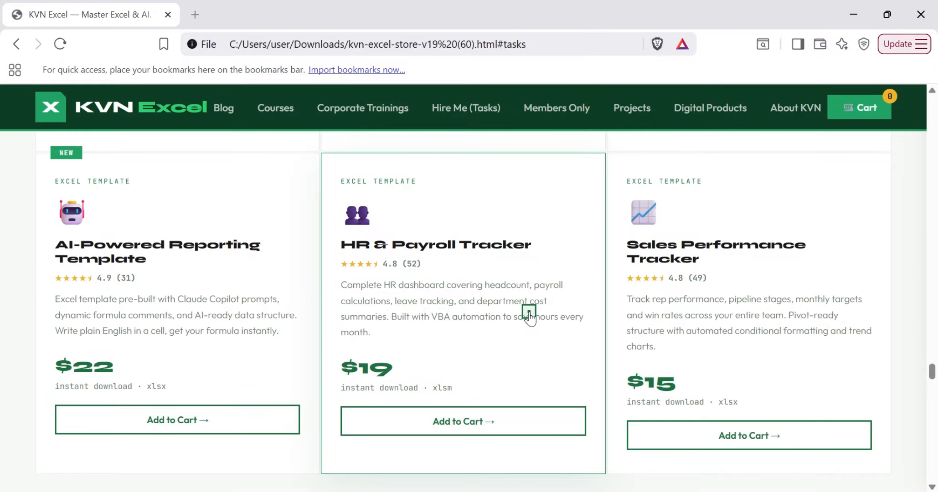
scroll(529, 314, "down", 8)
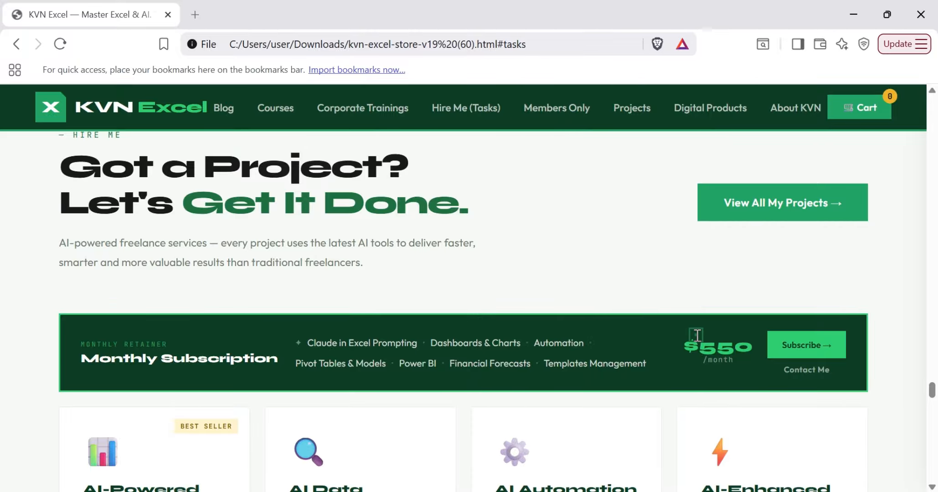
scroll(697, 335, "down", 5)
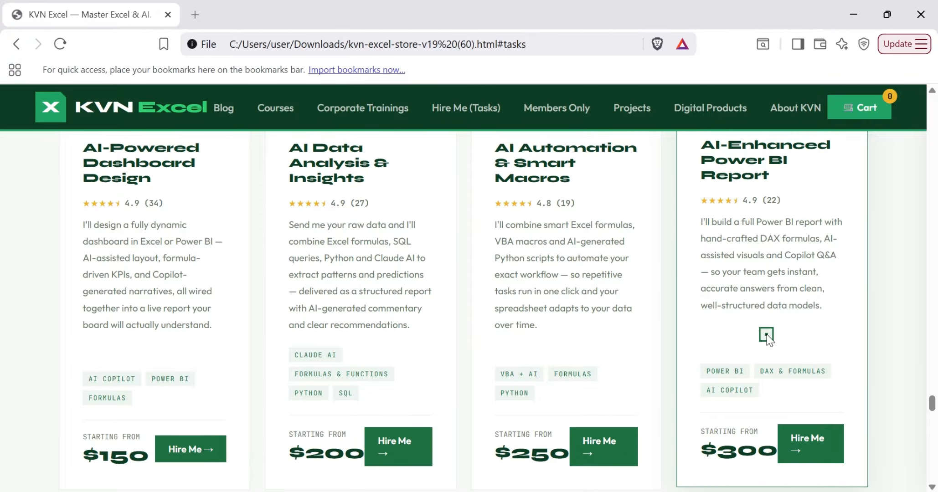
scroll(766, 336, "up", 5)
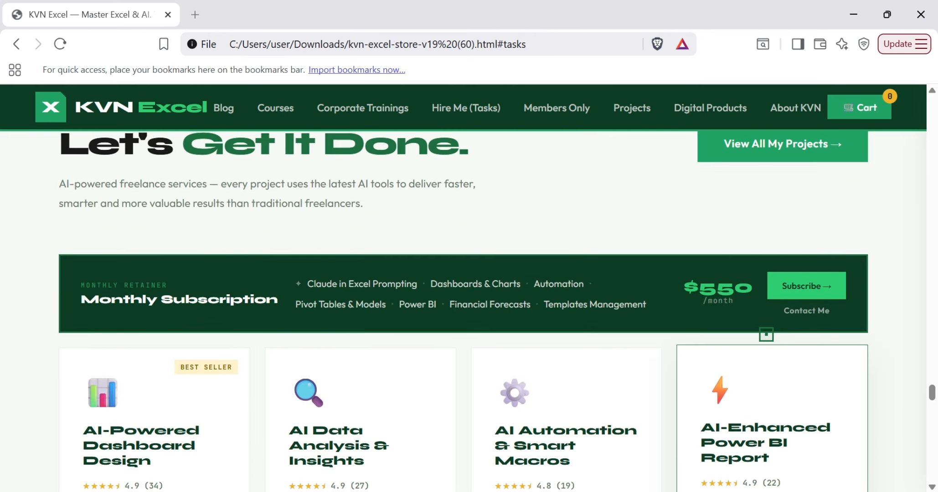
scroll(766, 335, "up", 2)
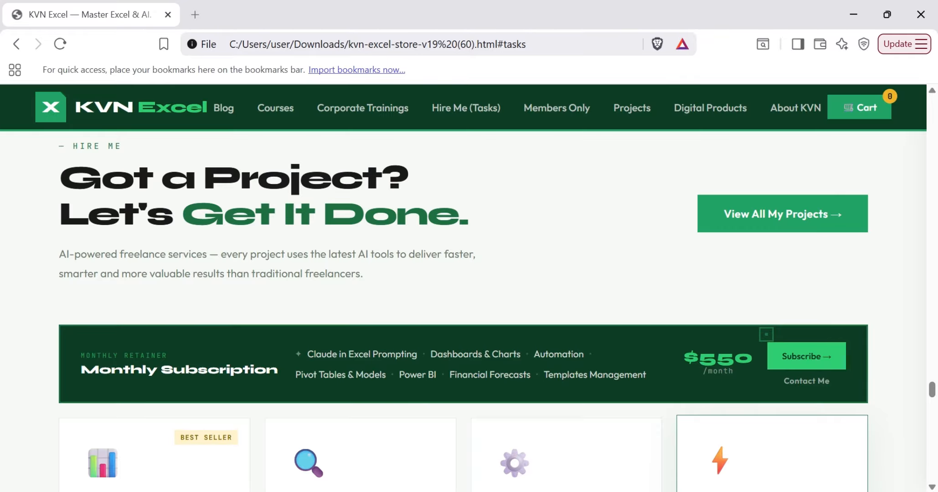
Browse the course catalog by Beginner, Intermediate and Advanced level, and view the bundle deal pricing
left_click(288, 111)
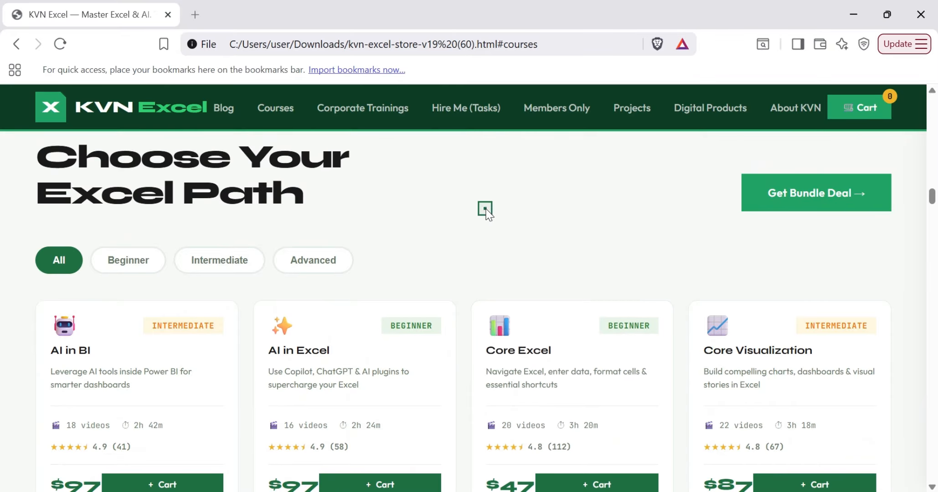
scroll(484, 209, "down", 1)
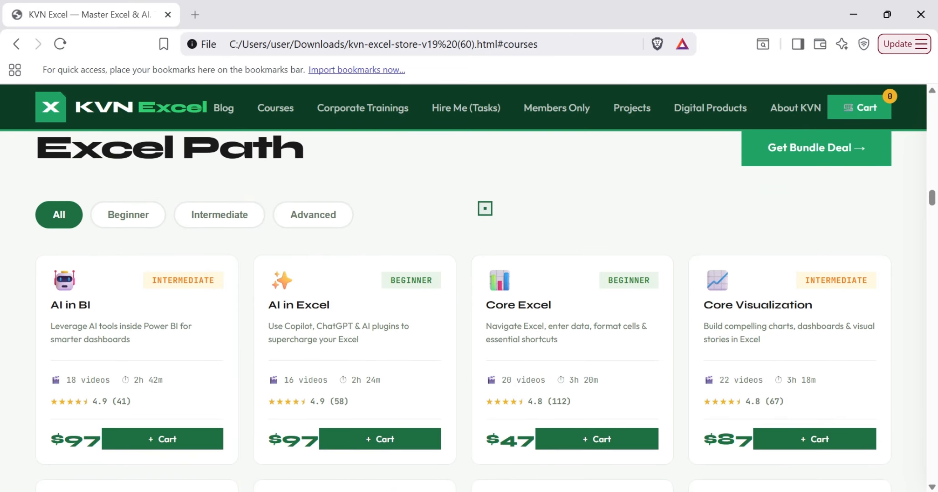
left_click(129, 215)
left_click(225, 216)
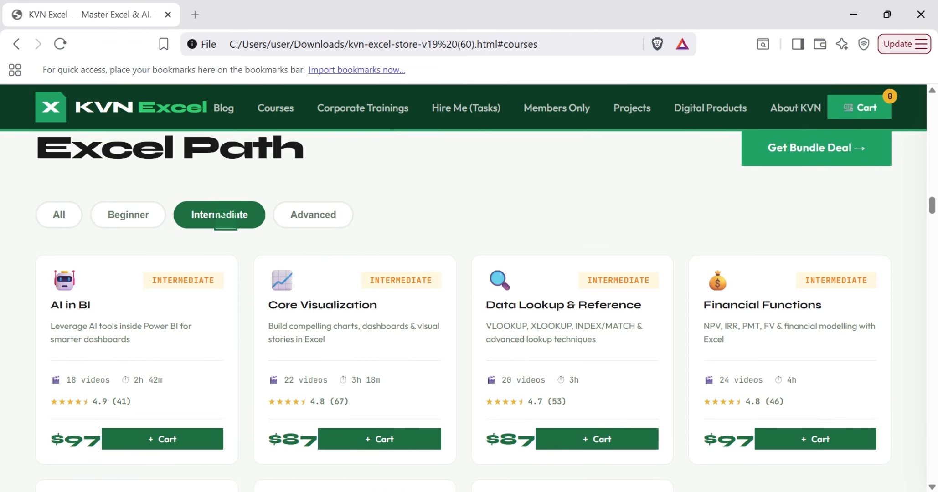
left_click(314, 215)
scroll(314, 214, "up", 2)
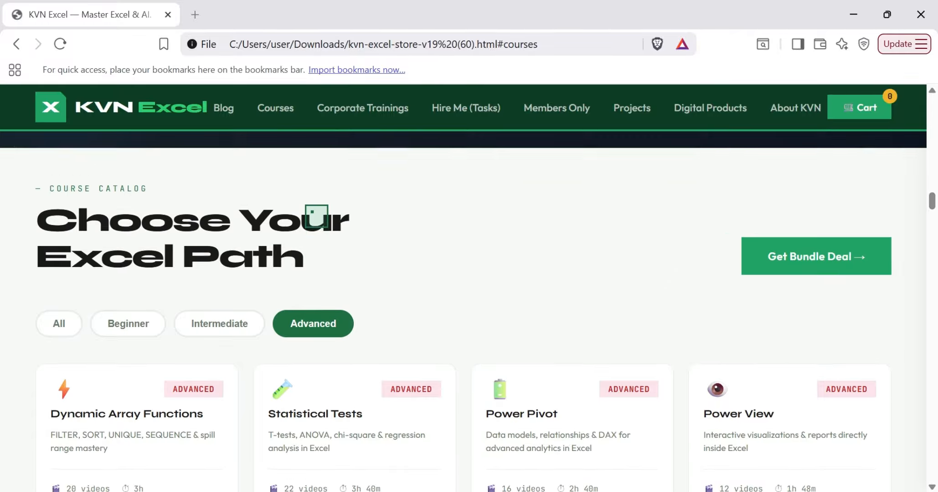
scroll(316, 216, "down", 1)
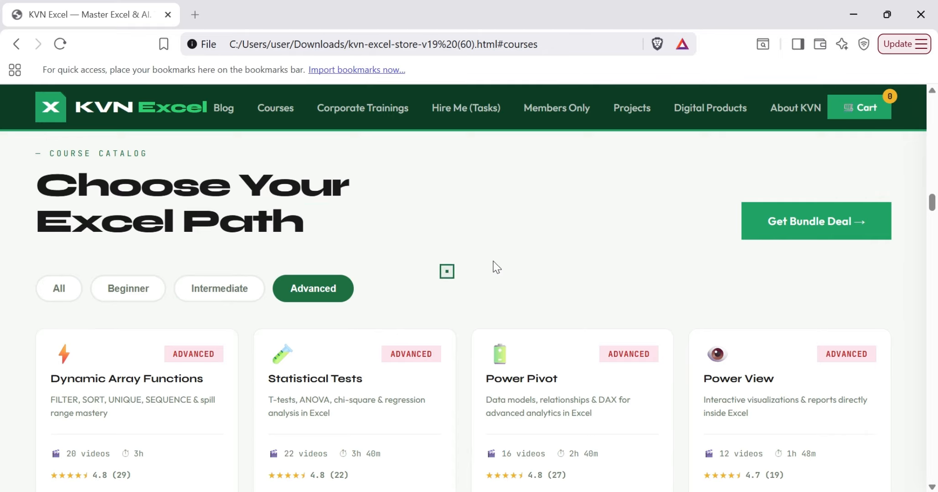
left_click(840, 214)
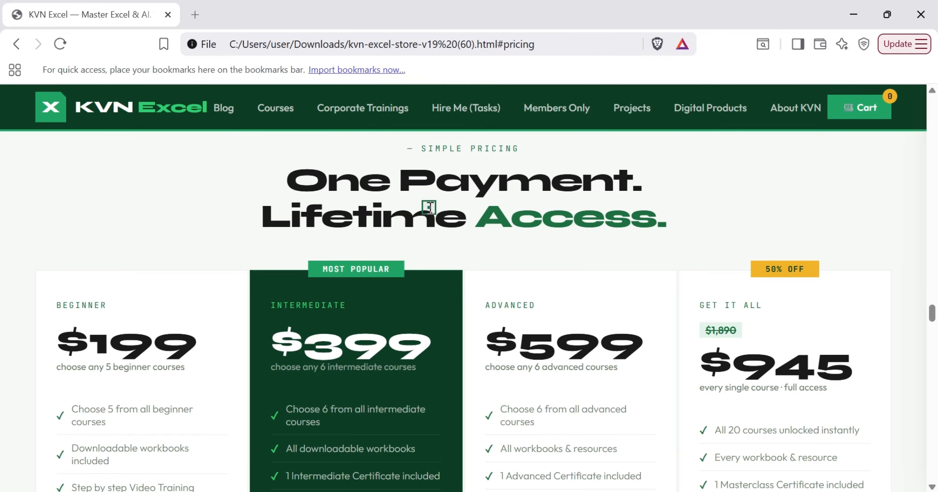
left_click(865, 1)
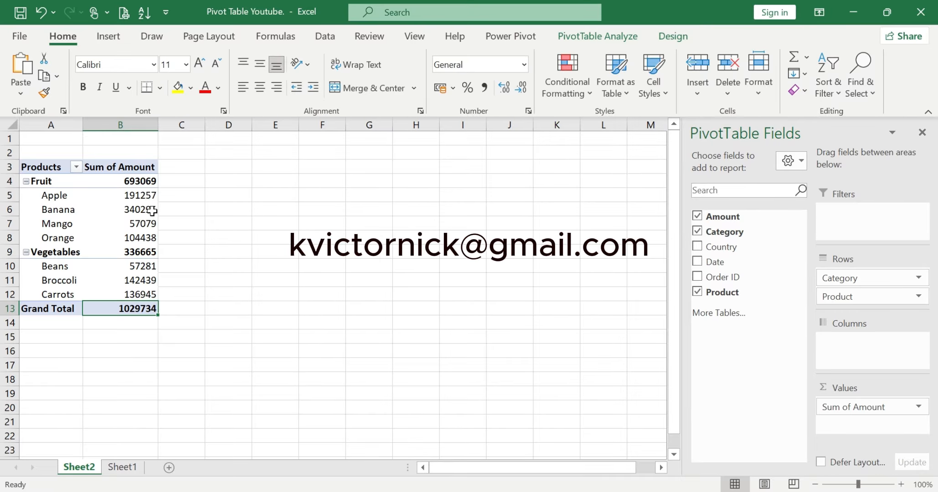
In the Excel PivotTable, show the Sum of Amount values as % of Grand Total
left_click(110, 207)
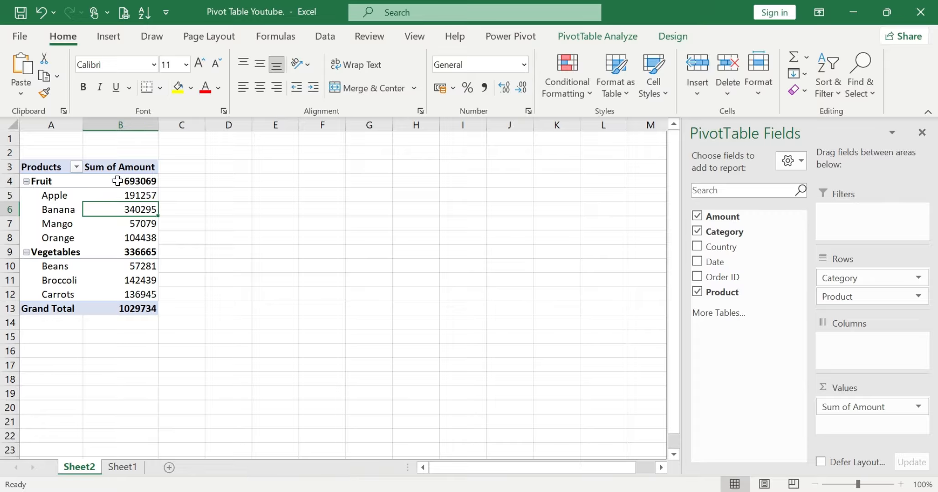
left_click(113, 194)
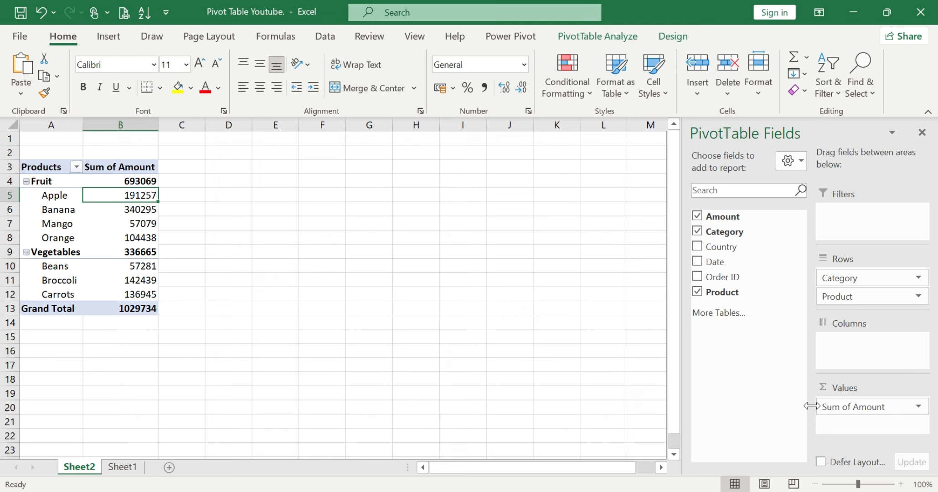
left_click(904, 407)
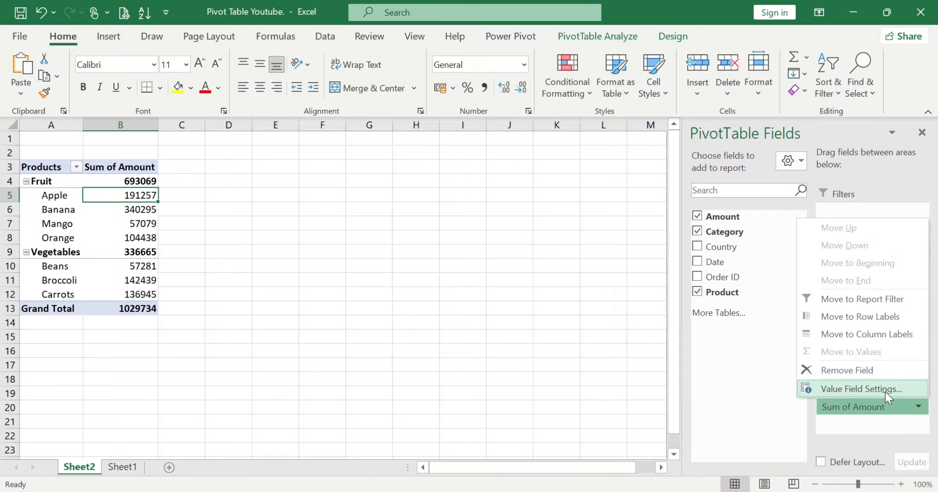
left_click(885, 389)
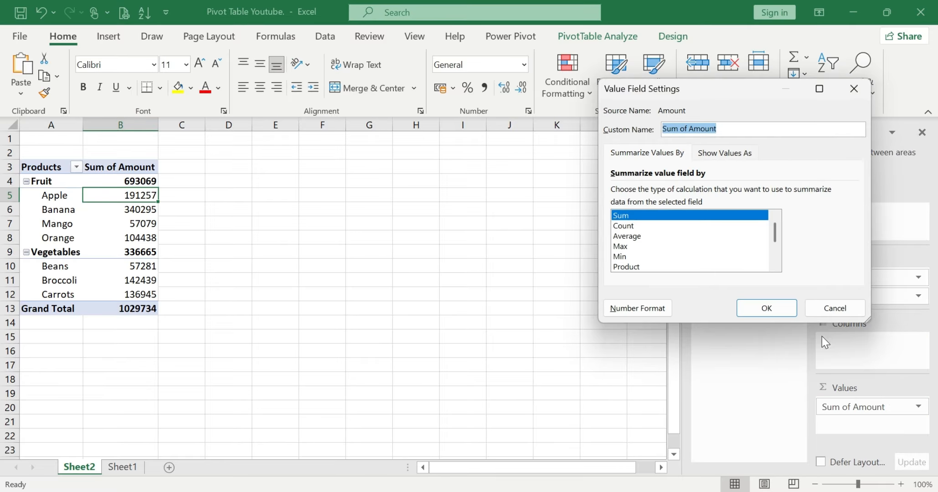
left_click(718, 153)
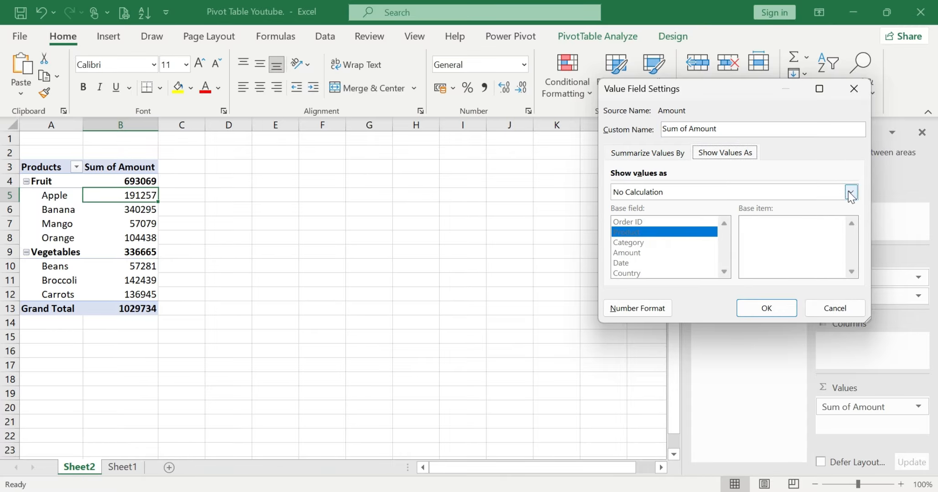
left_click(850, 192)
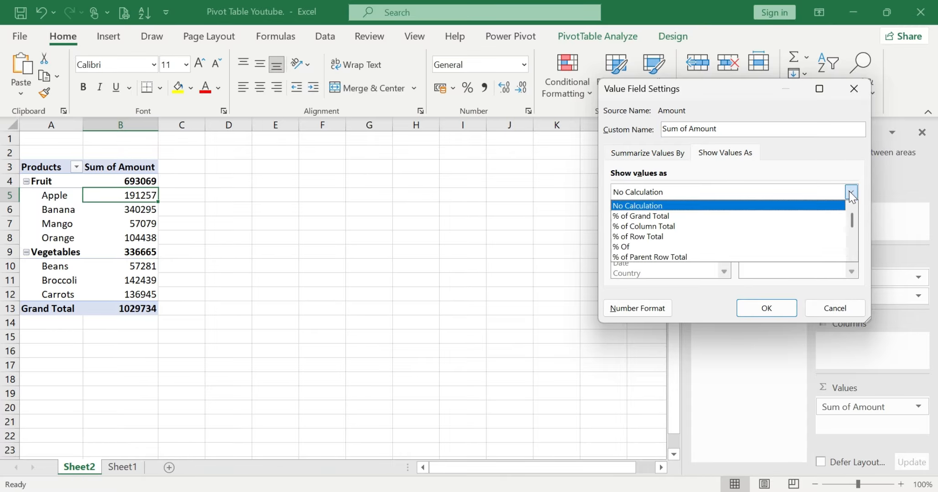
left_click(650, 217)
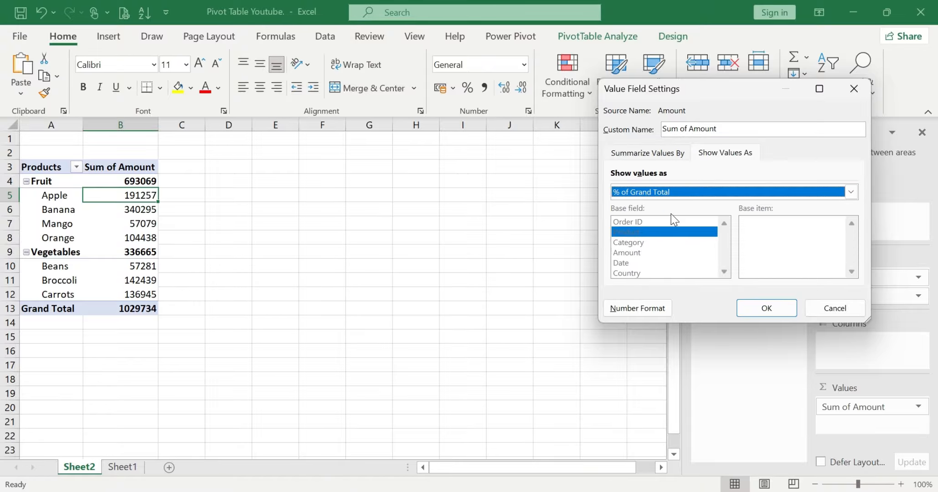
left_click(774, 315)
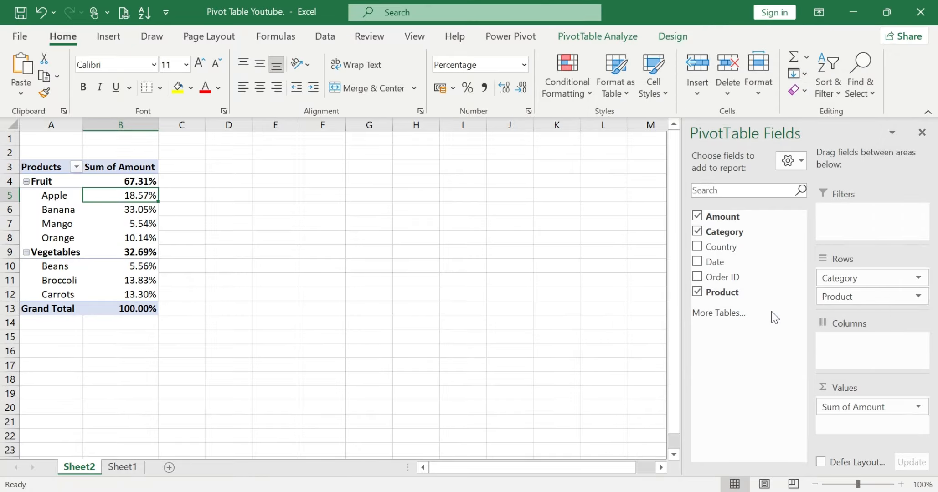
Examine the grand-total percentages of Apple, Banana, Mango and Orange within the Fruit category
left_click(288, 266)
left_click_drag(141, 195, 142, 237)
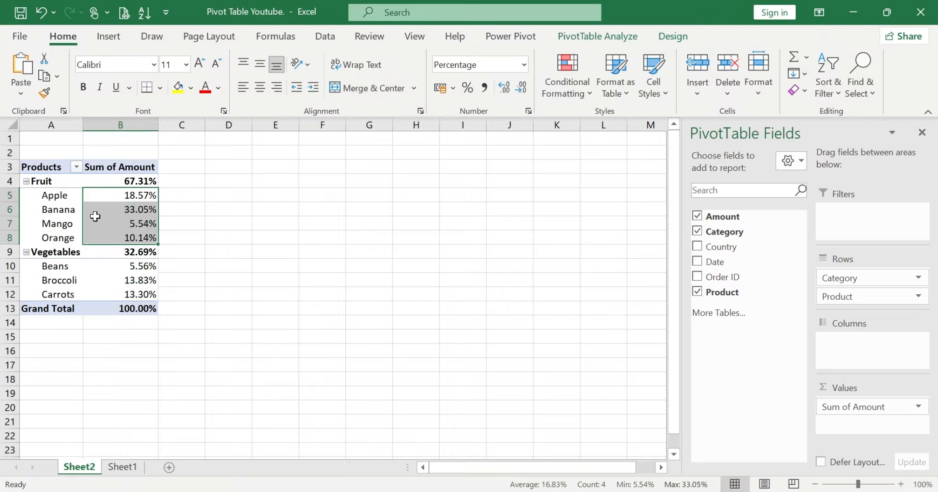
left_click(117, 192)
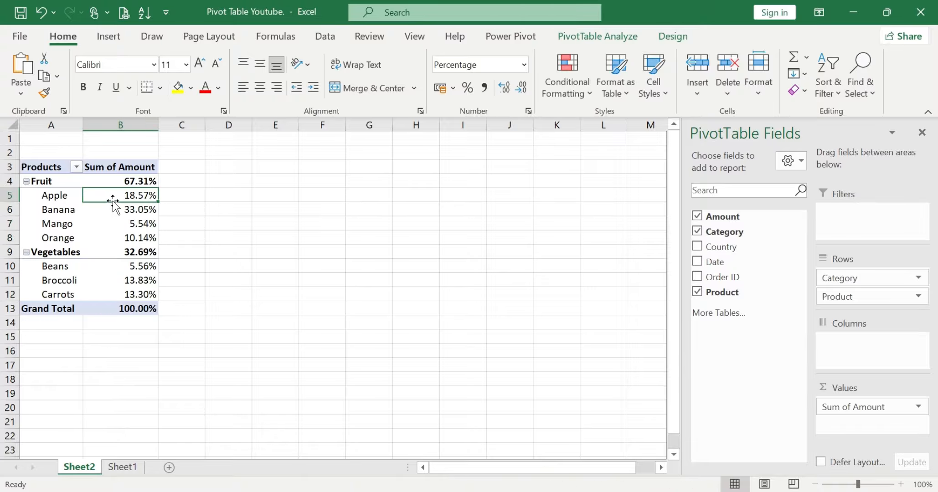
left_click(108, 209)
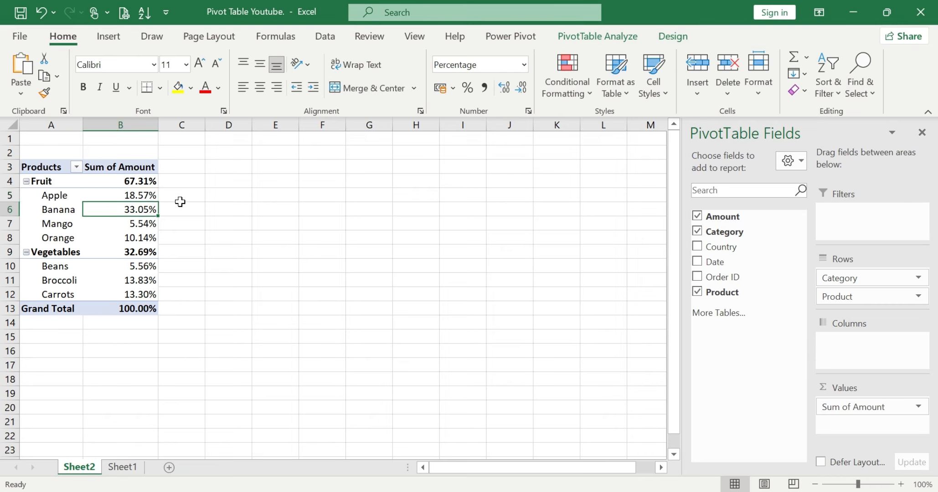
key("Down")
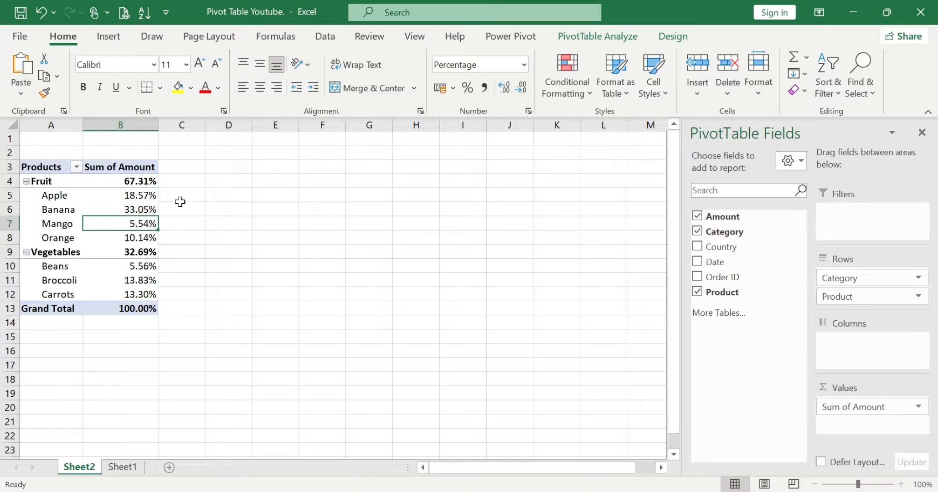
key("Down")
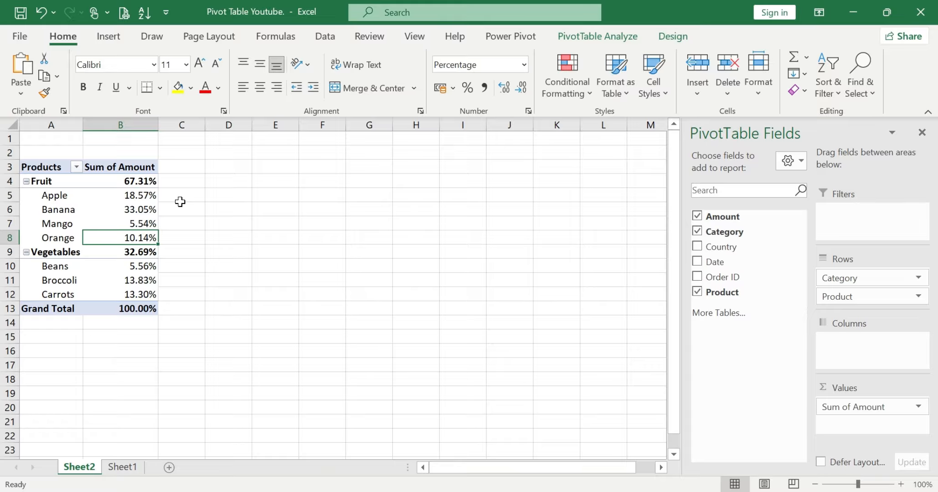
left_click_drag(136, 196, 133, 236)
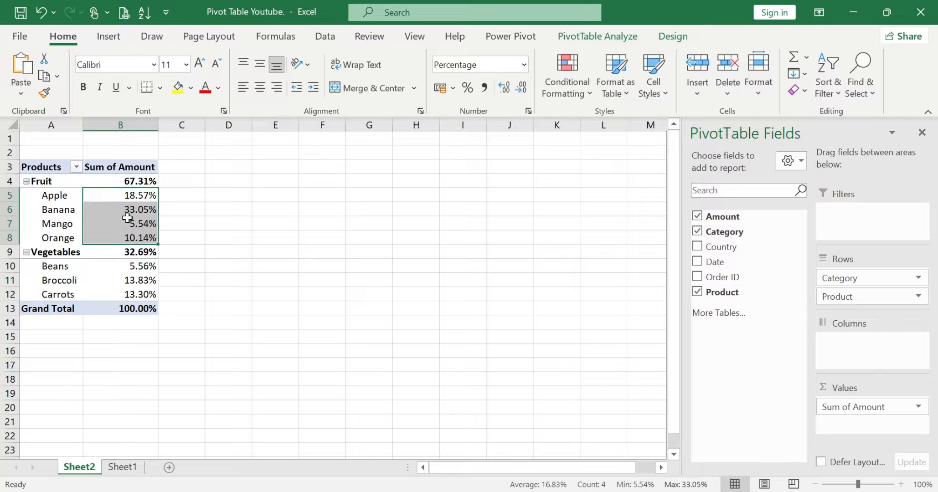
Examine the Fruit subtotal and the grand-total percentages of Beans, Broccoli and Carrots within the Vegetables category
left_click(121, 180)
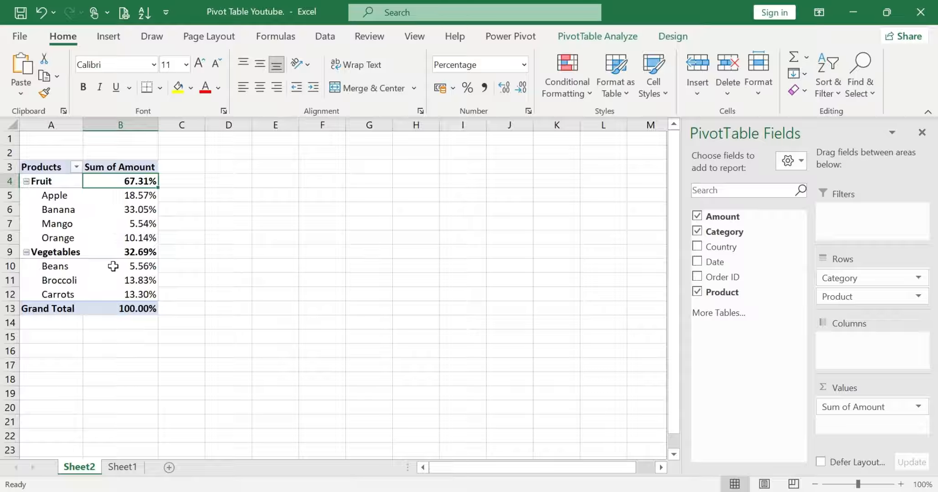
left_click(113, 266)
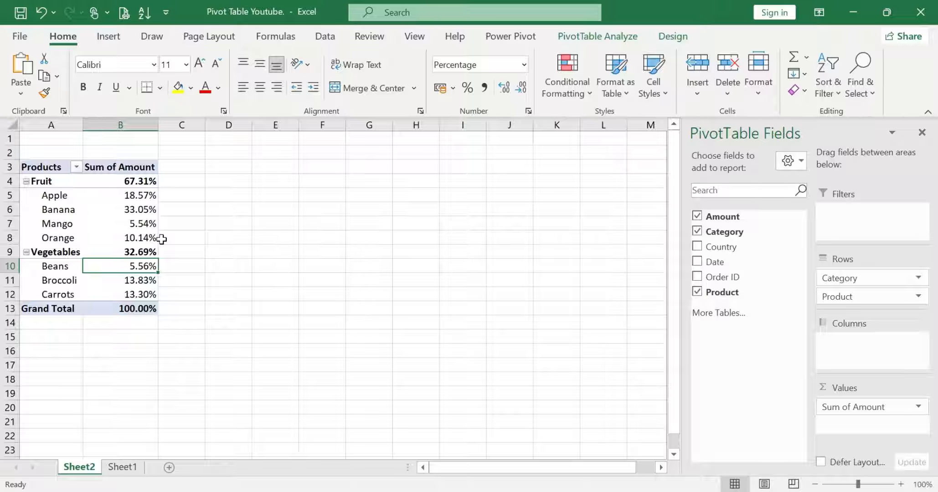
key("Down")
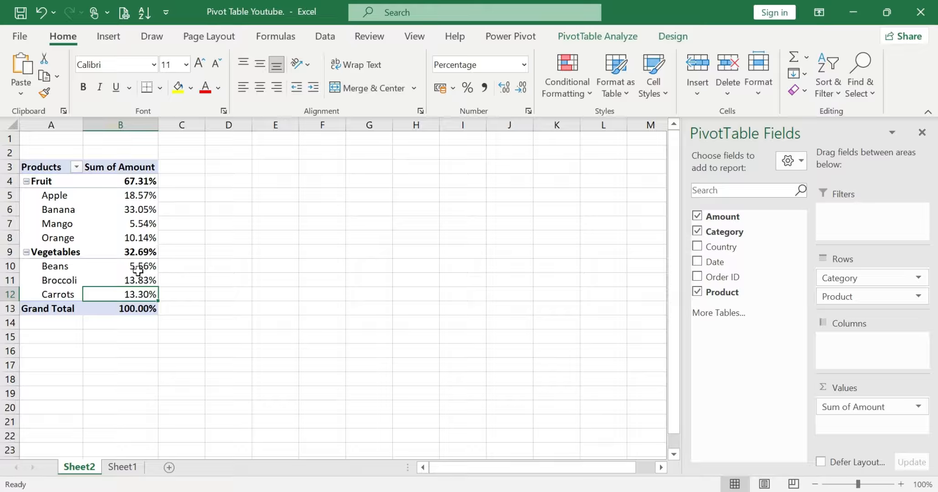
left_click_drag(138, 266, 139, 290)
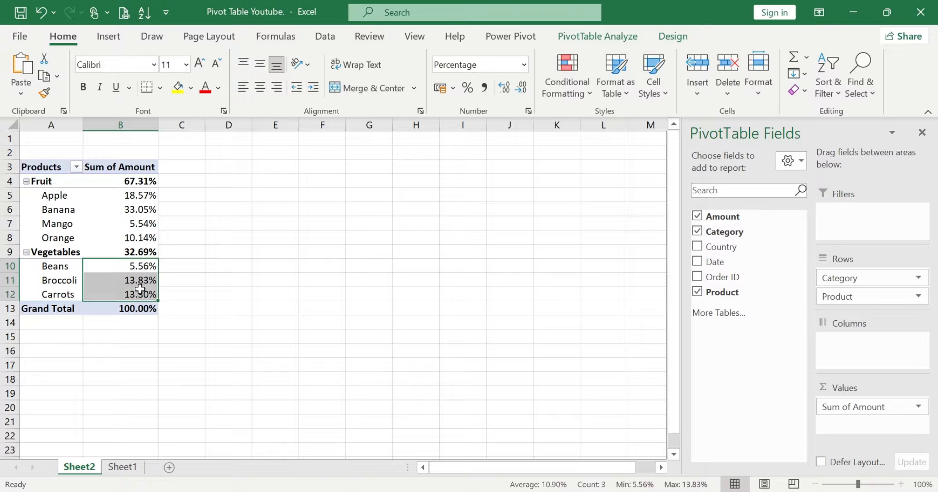
left_click(124, 251)
mouse_move(125, 251)
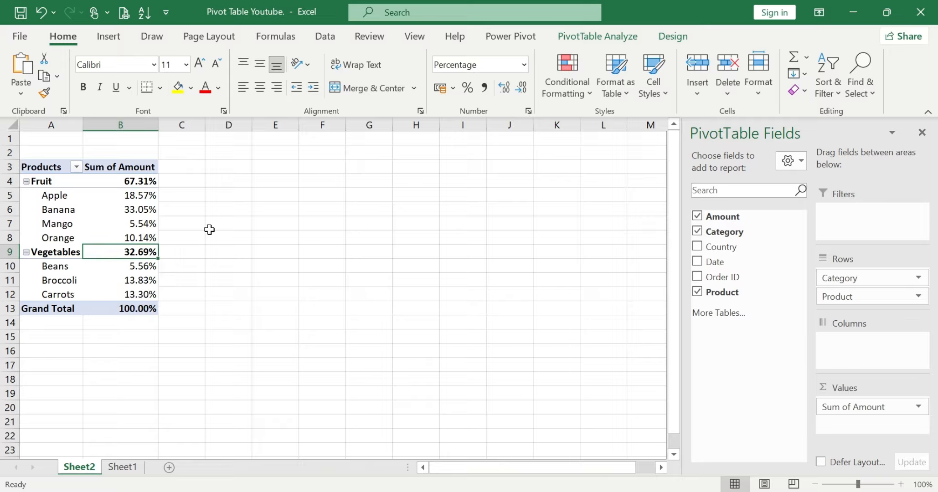
Compare the Fruit and Vegetables subtotals and the individual product percentages with the Grand Total
left_click(110, 181)
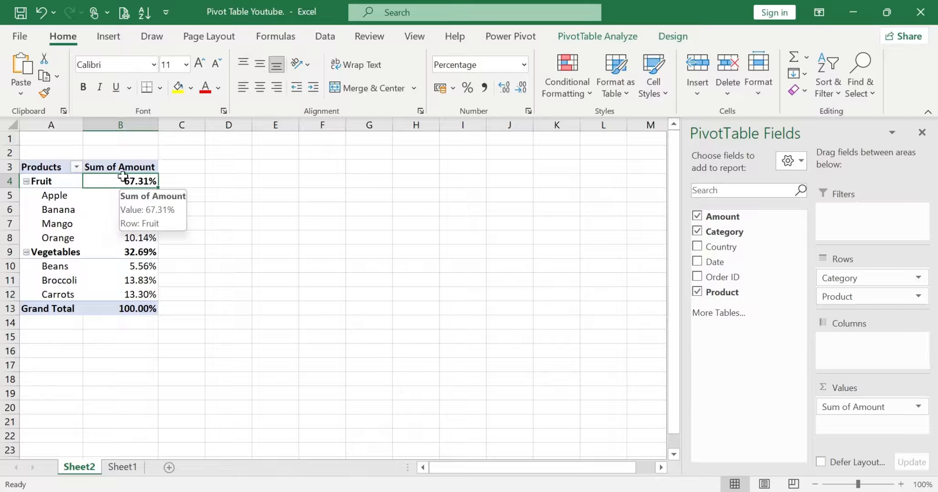
left_click(119, 253)
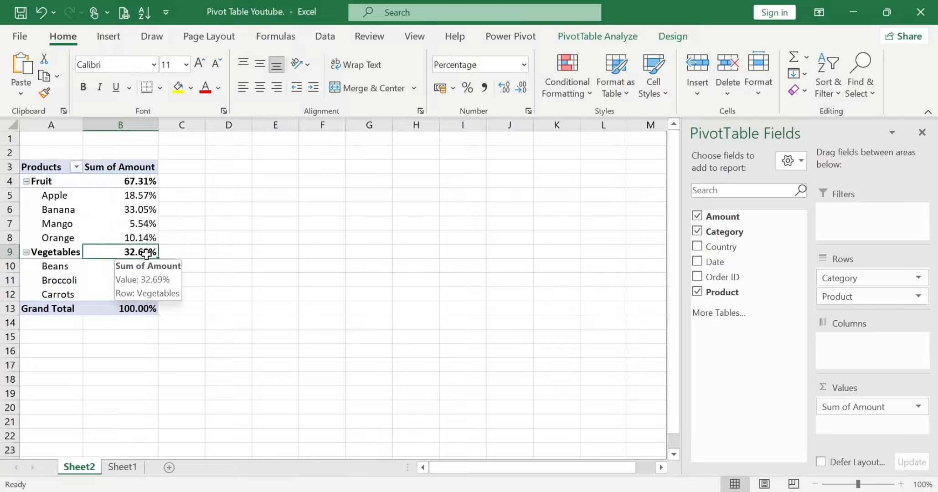
left_click(120, 310)
mouse_move(120, 311)
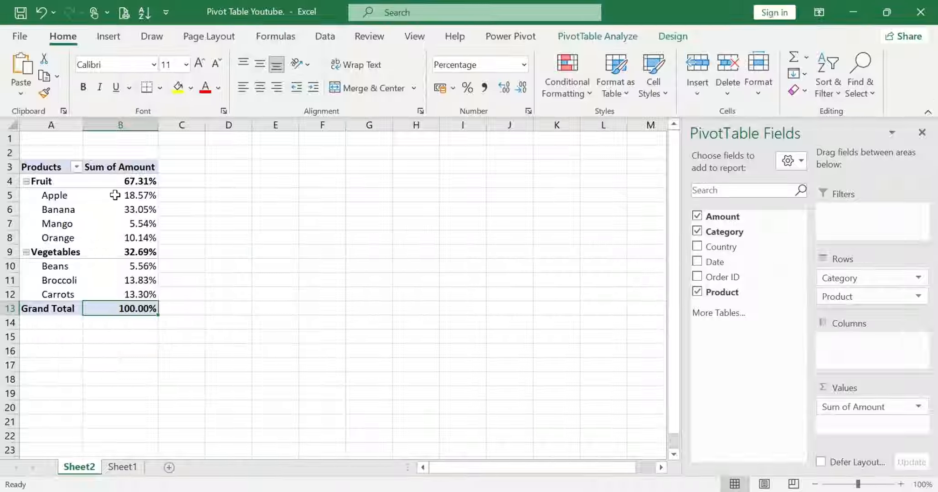
mouse_move(110, 195)
left_click_drag(110, 195, 122, 292)
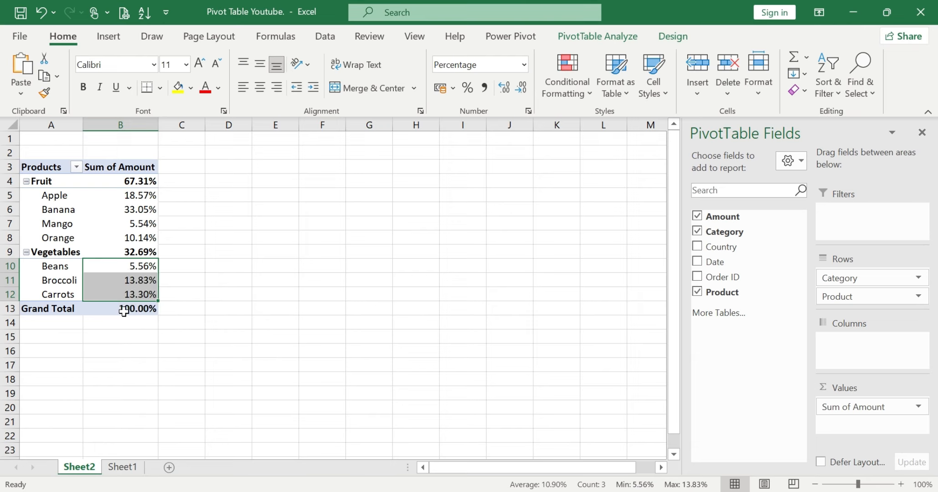
left_click(145, 307)
left_click(221, 285)
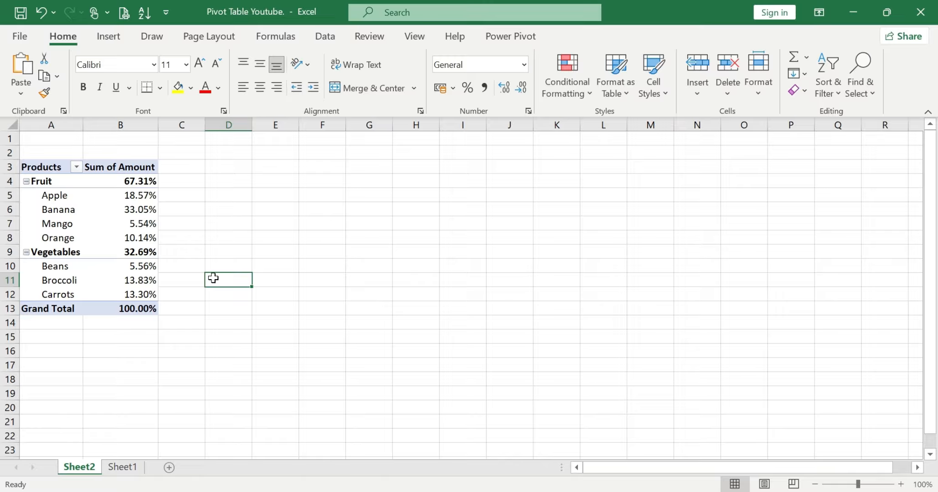
Insert a blank line after each category group in the PivotTable to separate Fruit, Vegetables and the Grand Total
left_click(119, 239)
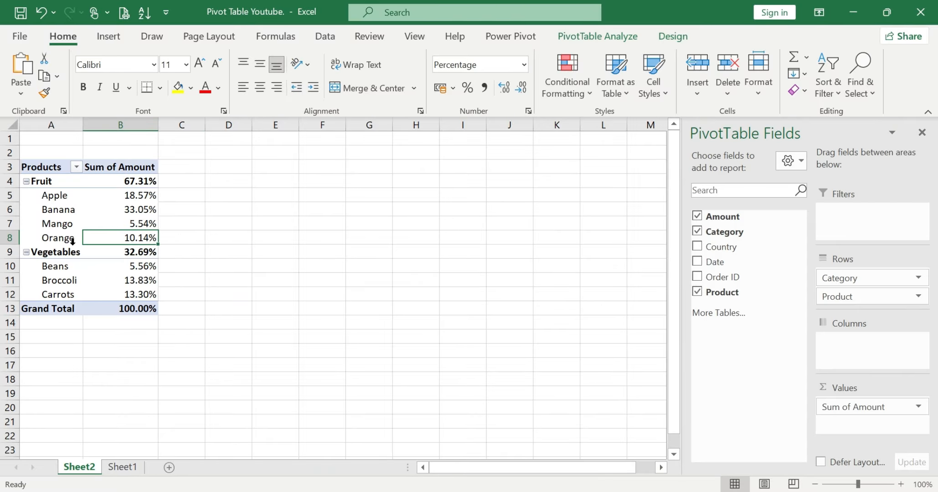
left_click(9, 252)
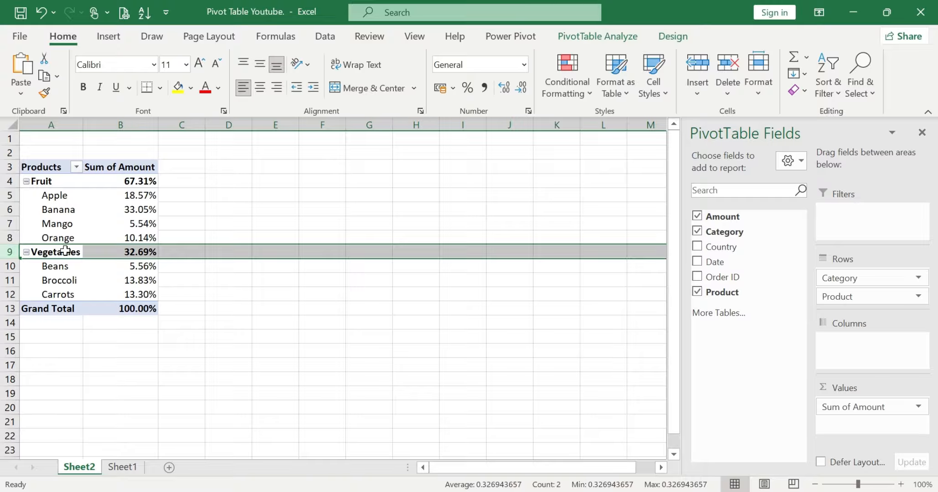
left_click(38, 181)
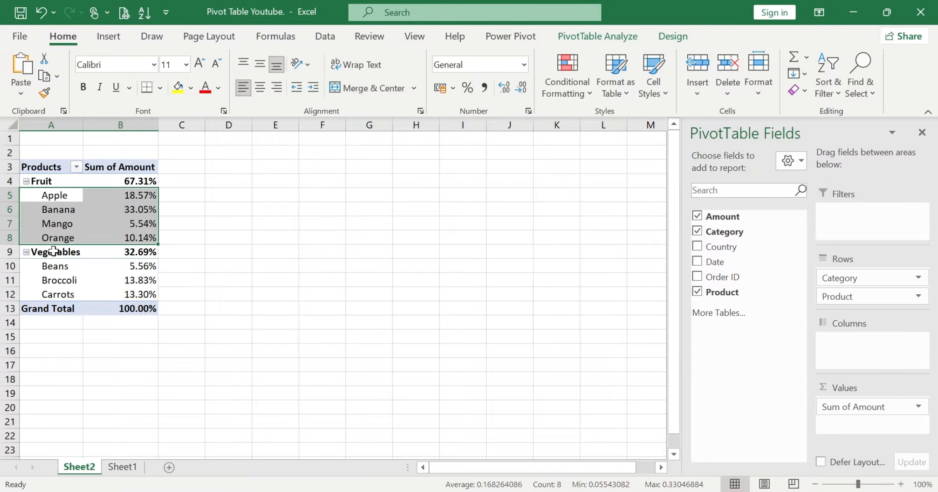
left_click_drag(52, 251, 136, 292)
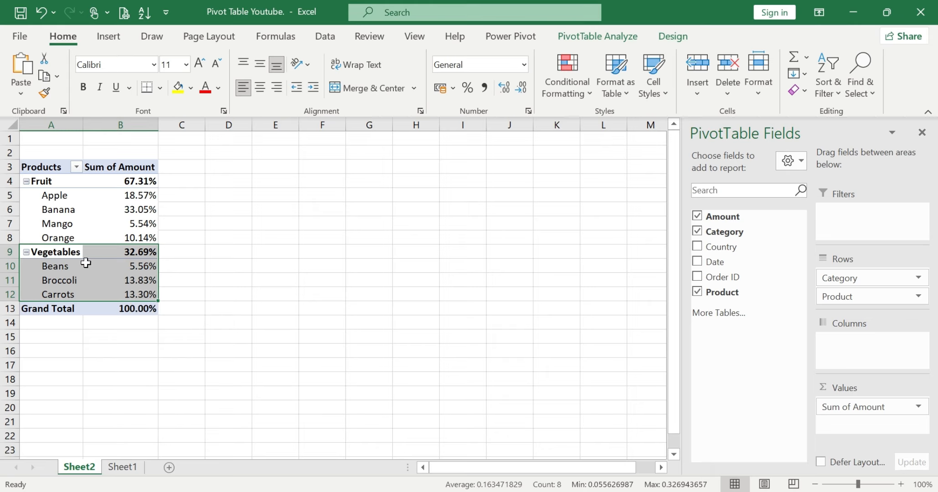
left_click(2, 248)
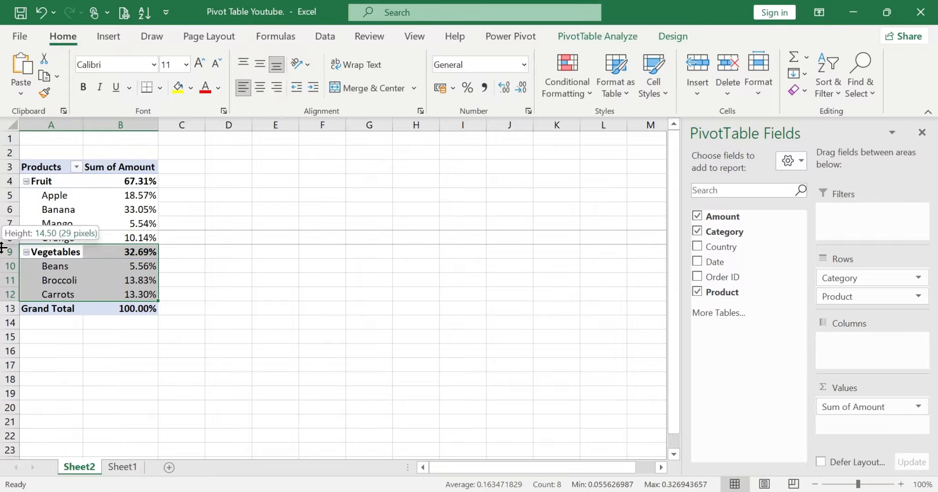
left_click(110, 256)
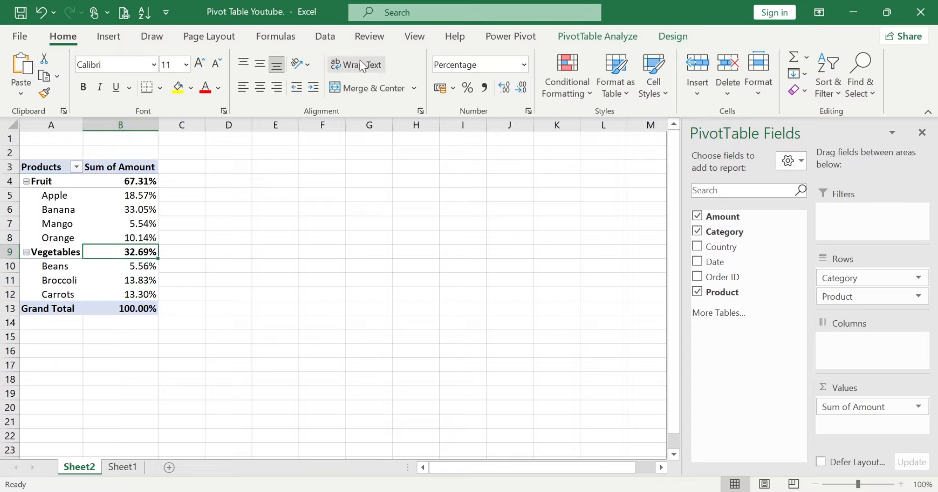
left_click(673, 38)
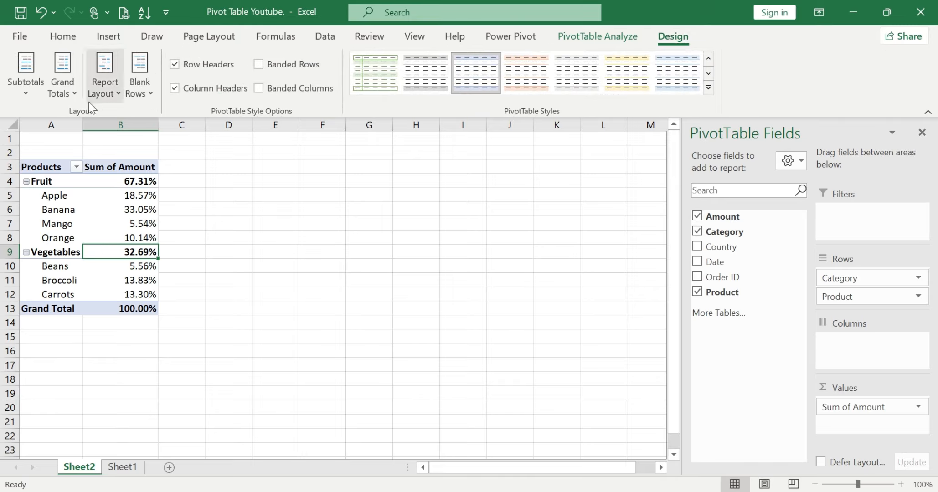
left_click(146, 93)
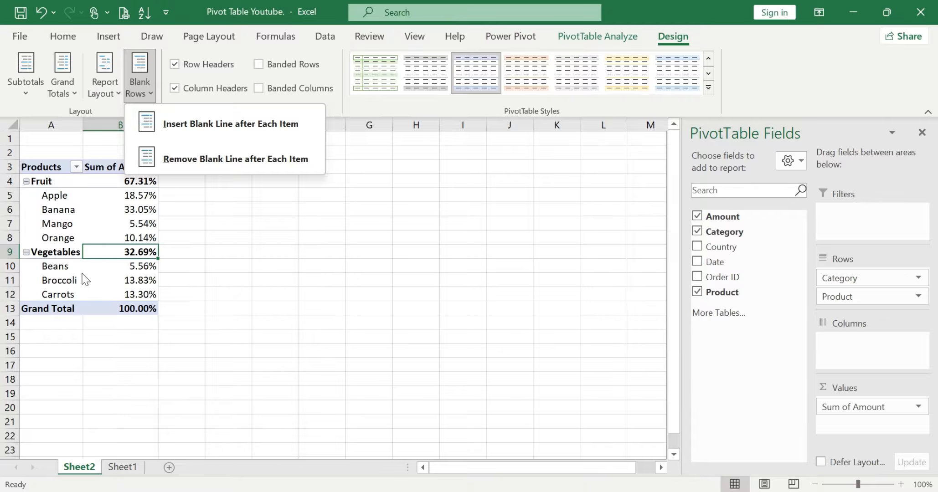
left_click(279, 124)
left_click(237, 244)
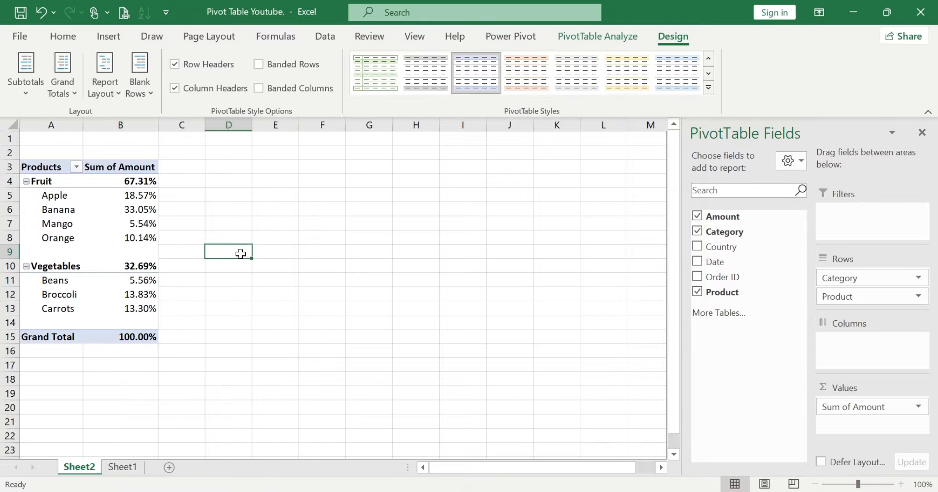
Inspect the blank lines between the Fruit group, the Vegetables group and the Grand Total row
left_click_drag(49, 184, 139, 240)
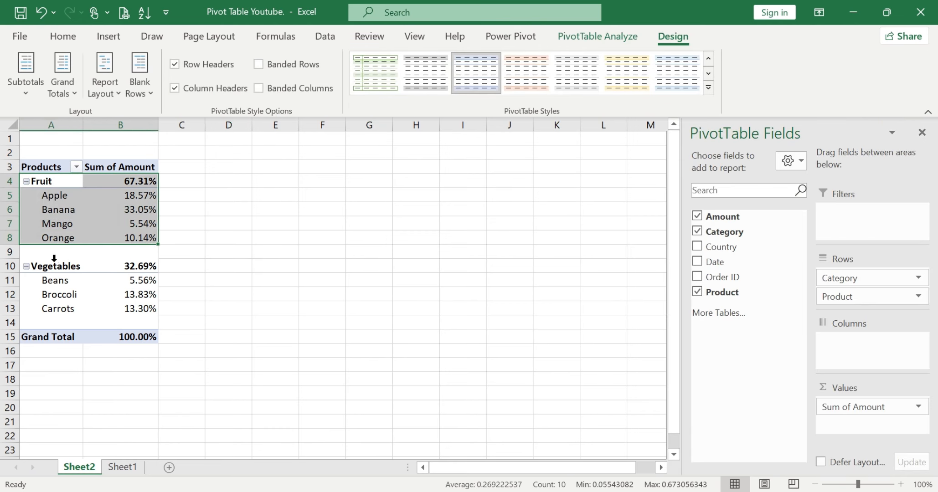
left_click_drag(52, 257, 152, 250)
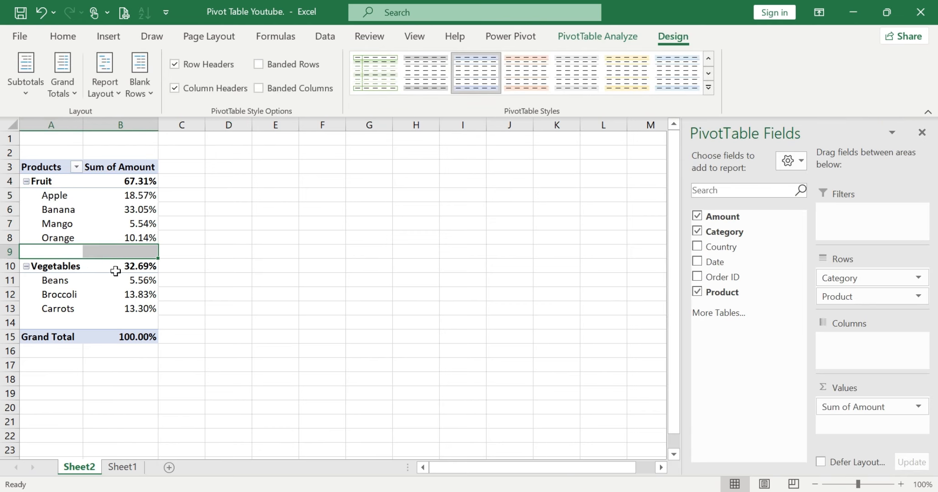
left_click(36, 266)
left_click_drag(37, 266, 49, 308)
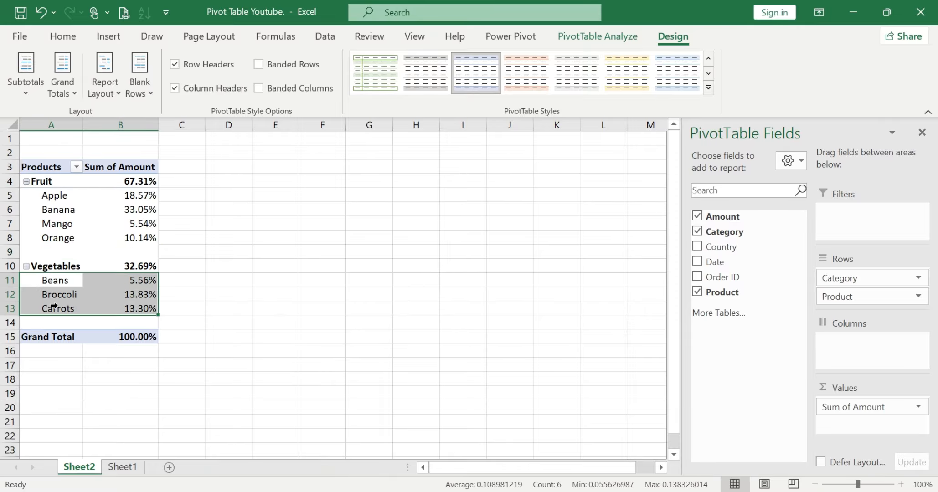
left_click(48, 322)
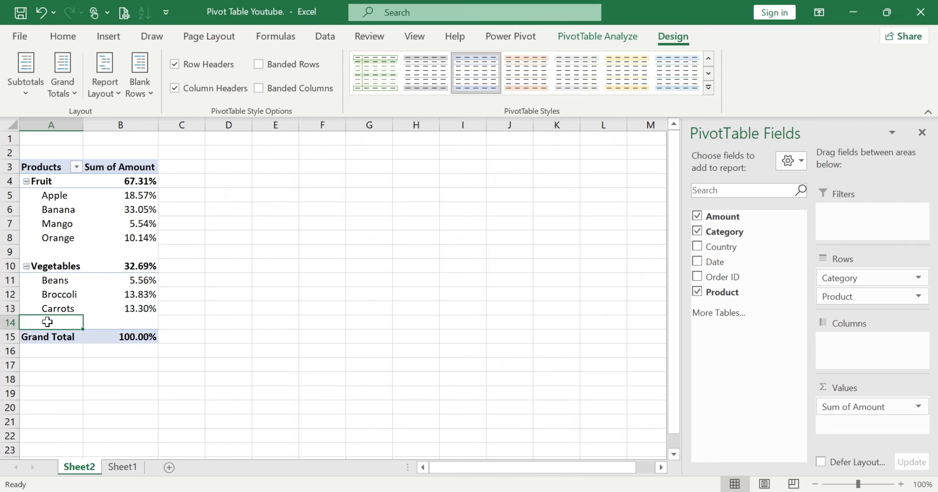
left_click(267, 235)
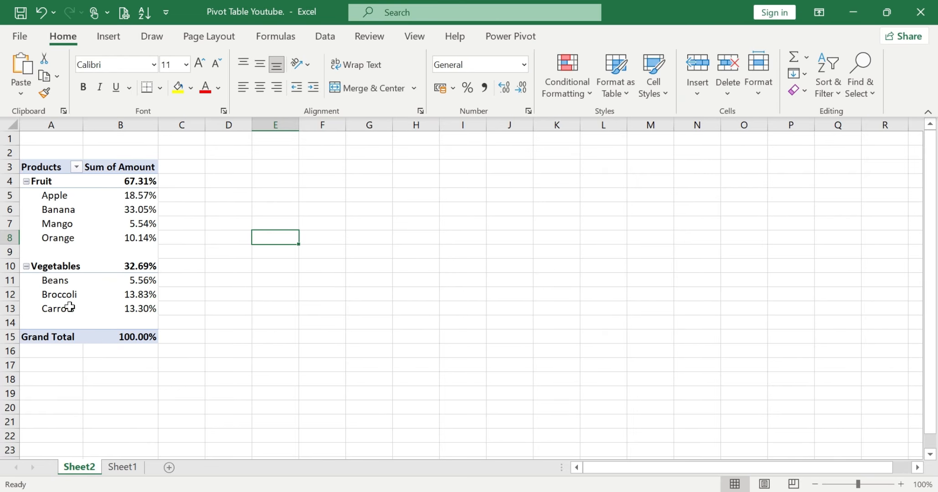
left_click(126, 342)
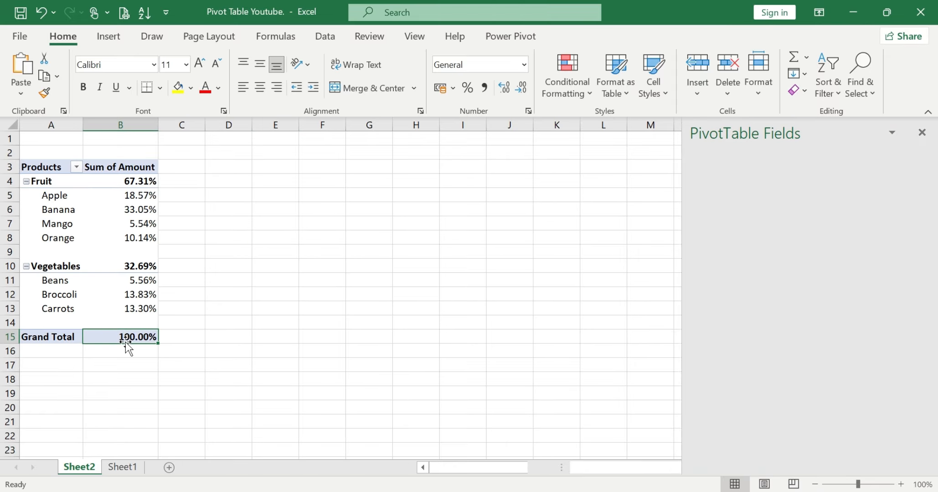